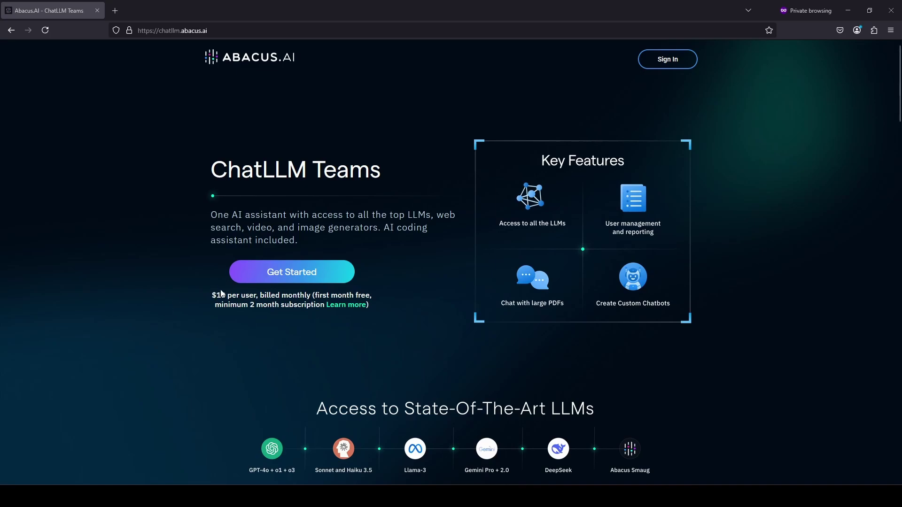
- Examine the ChatLLM Teams landing page for its per-user pricing, supported LLMs, CodeLLM bonus access and data control information
drag(217, 291, 237, 290)
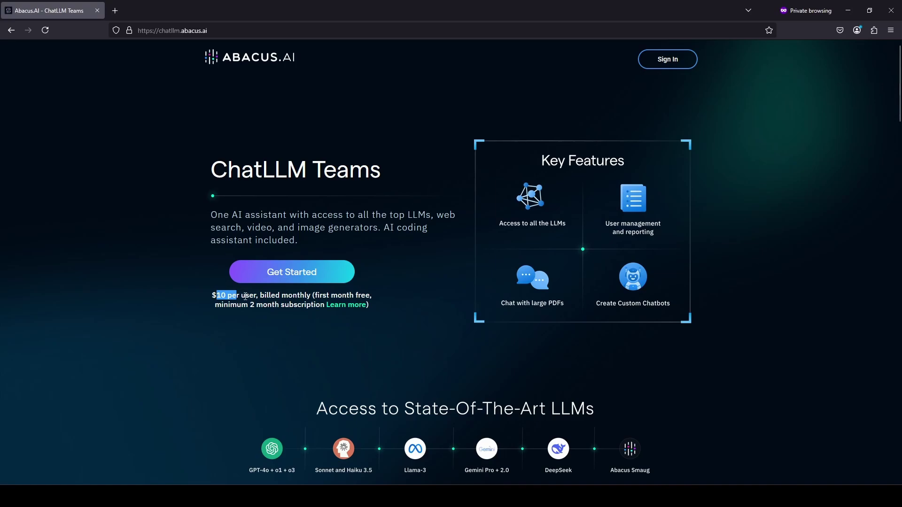
click(245, 297)
scroll(236, 348, down, 4)
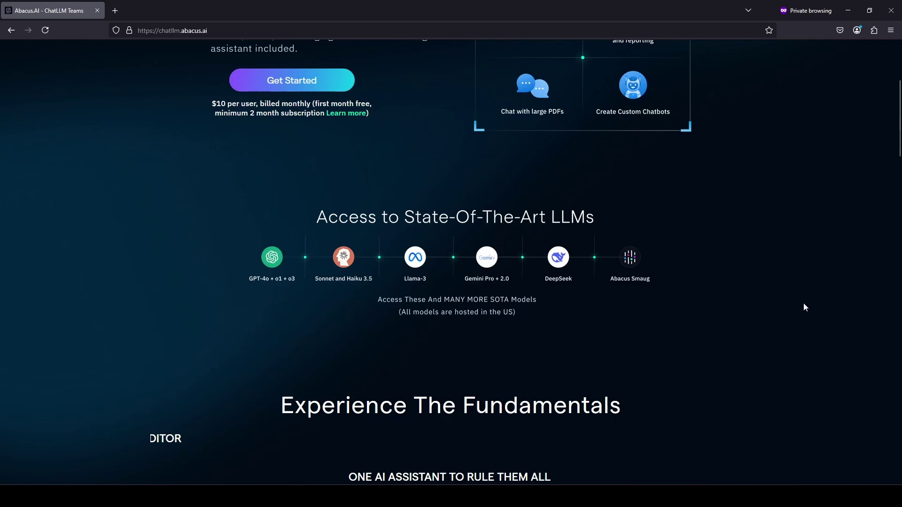
scroll(726, 253, down, 12)
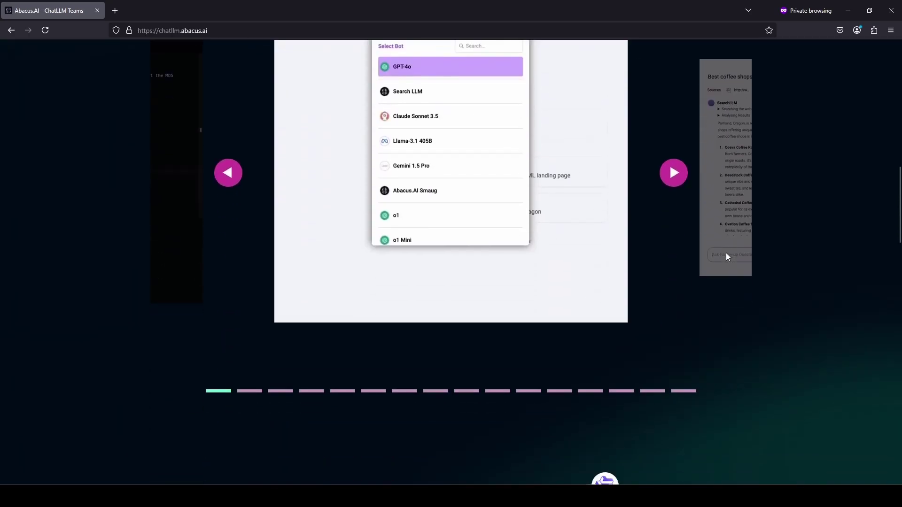
scroll(725, 253, down, 4)
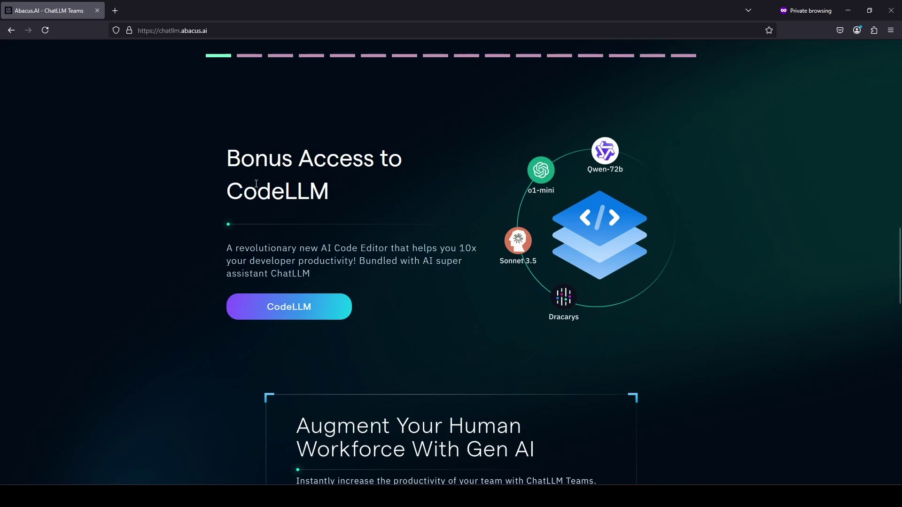
drag(227, 191, 389, 201)
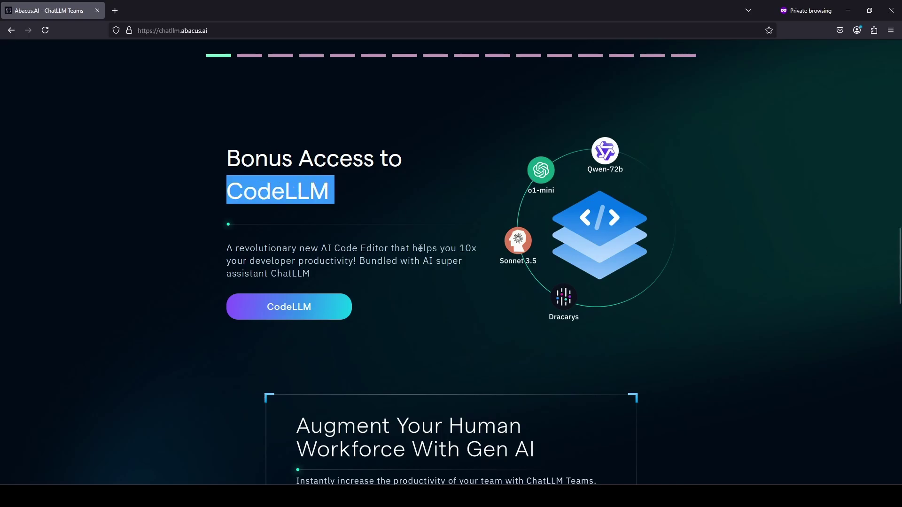
scroll(420, 249, down, 5)
scroll(429, 249, down, 6)
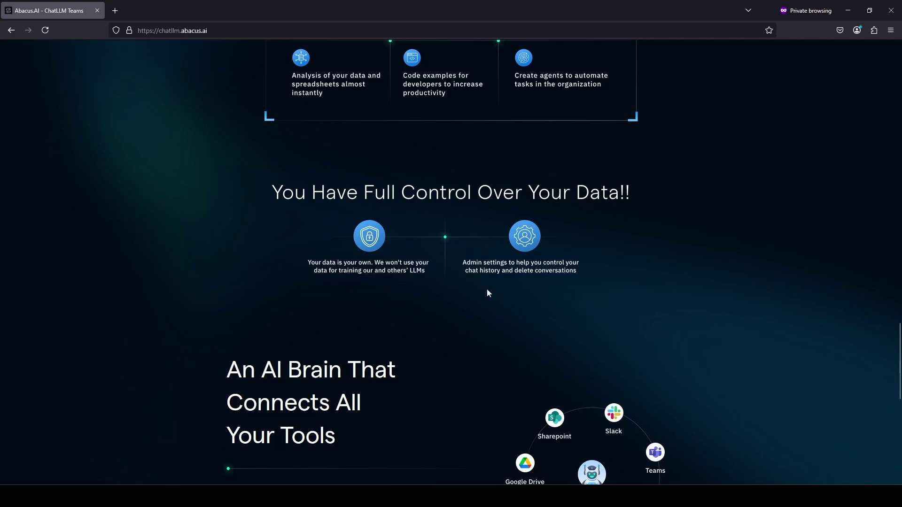
scroll(487, 293, up, 15)
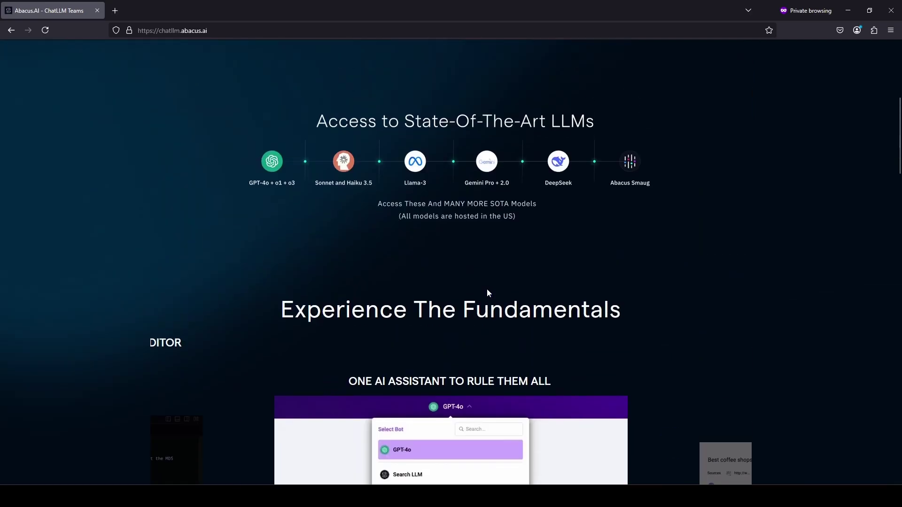
scroll(487, 290, up, 5)
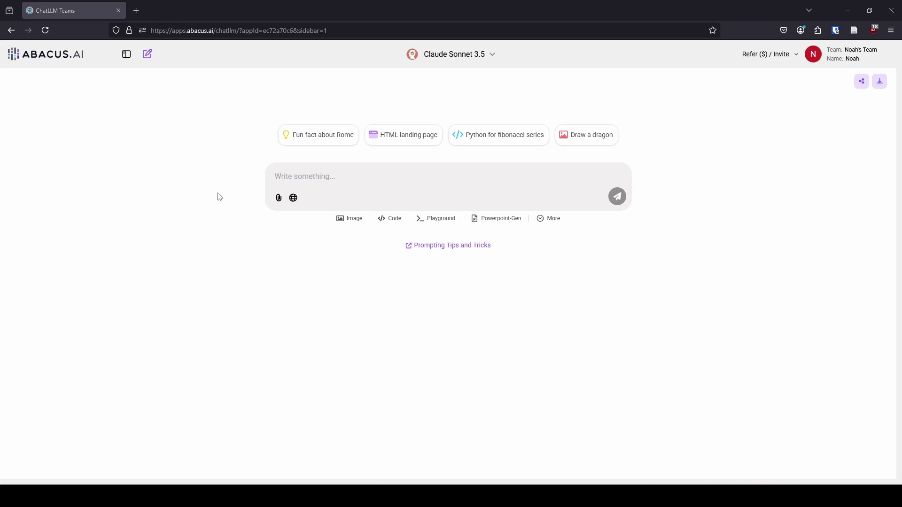
- Review the full list of available language models, from RouteLLM to SearchLLM, and close it without changing the selected model
click(486, 59)
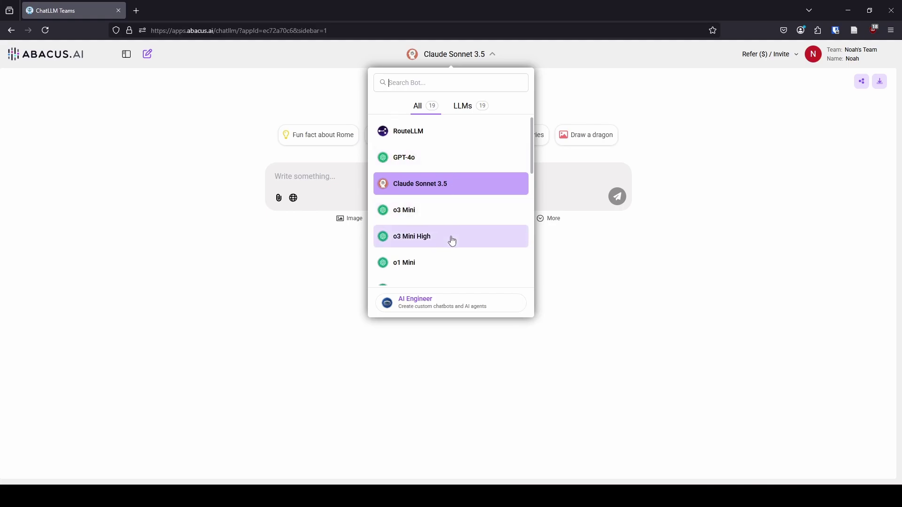
scroll(451, 240, down, 1)
scroll(447, 253, down, 2)
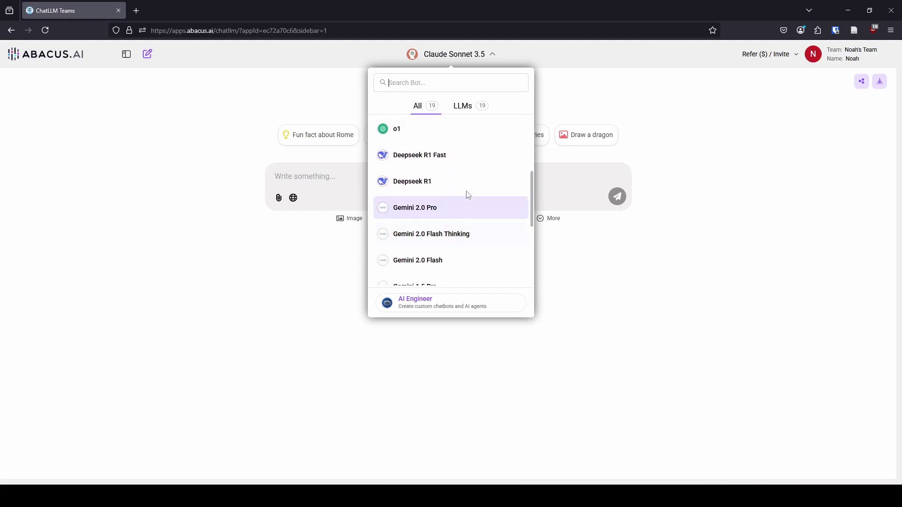
scroll(470, 243, down, 2)
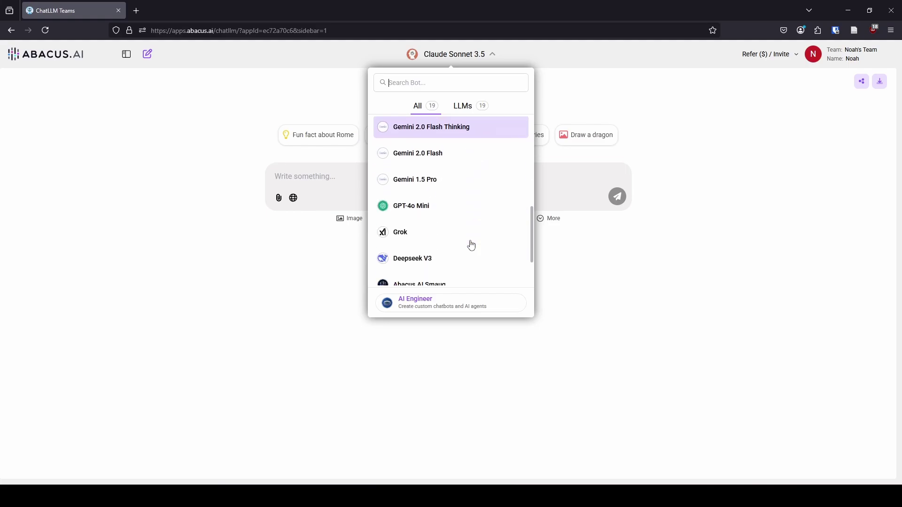
scroll(472, 228, down, 2)
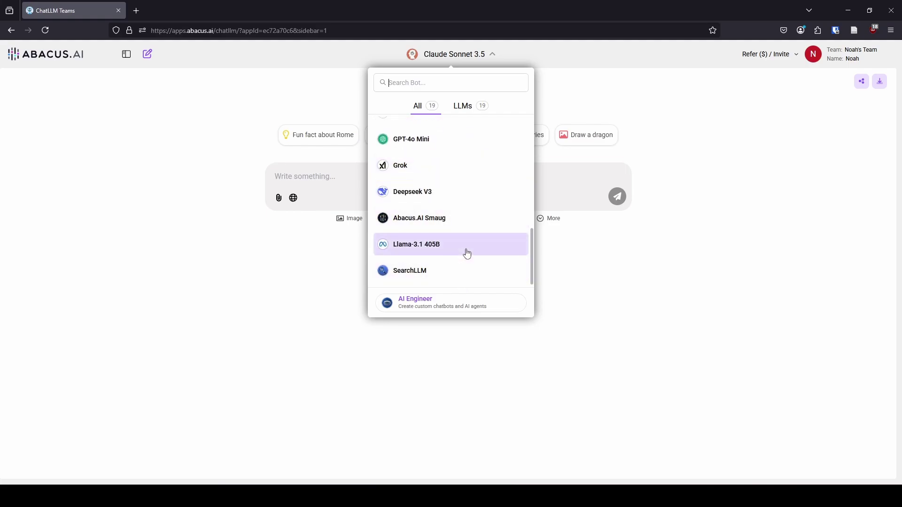
scroll(467, 252, up, 6)
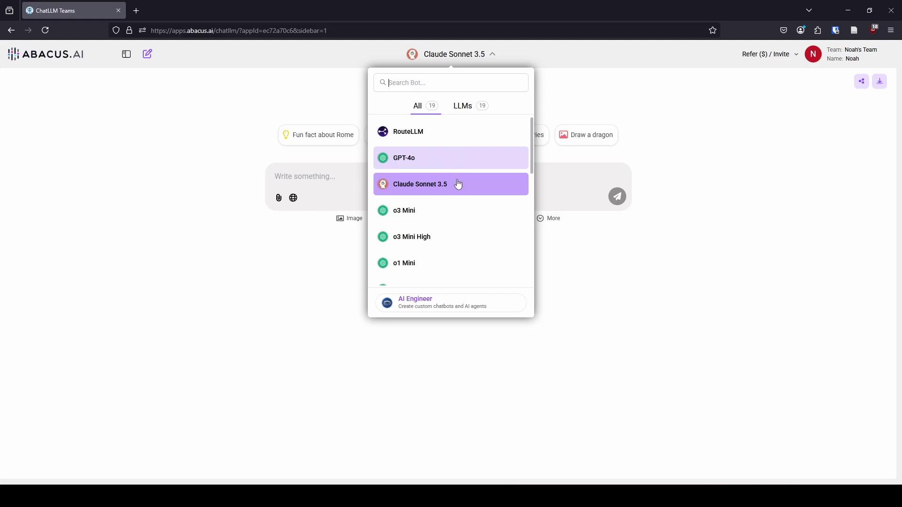
scroll(459, 185, down, 3)
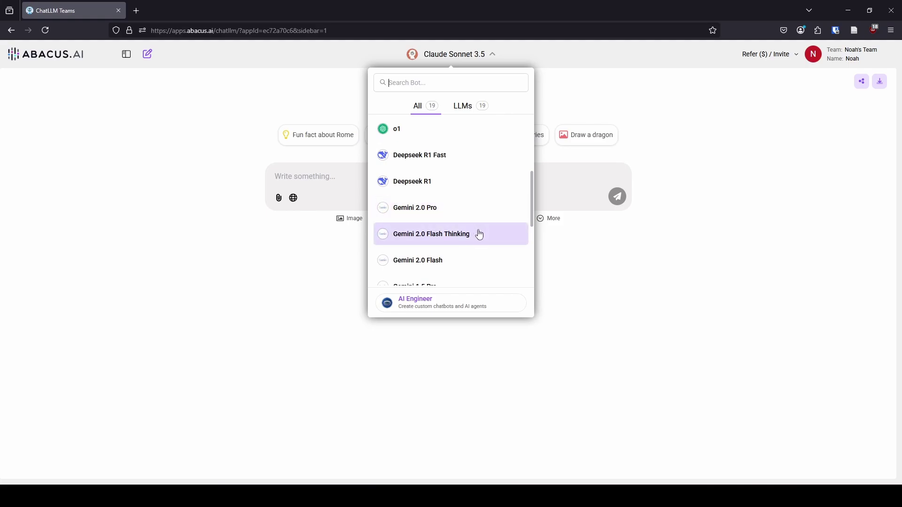
scroll(482, 225, down, 4)
scroll(478, 194, up, 2)
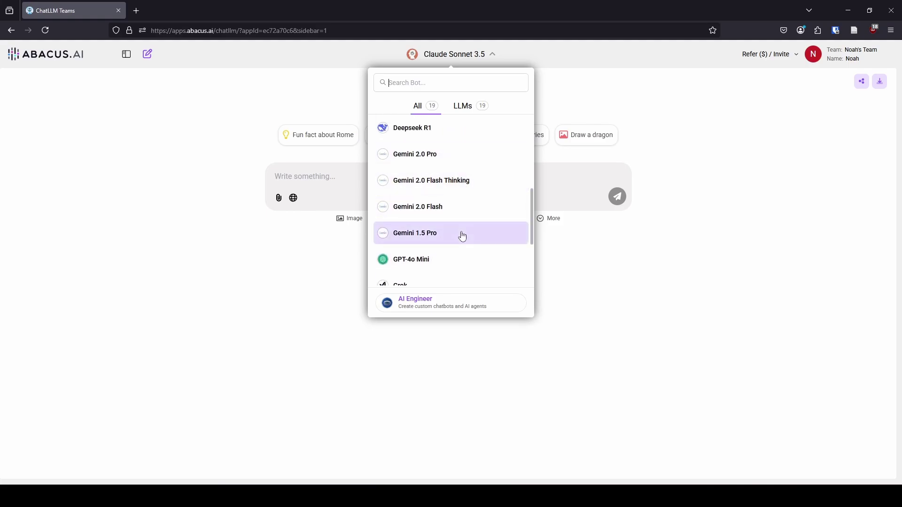
scroll(462, 235, down, 4)
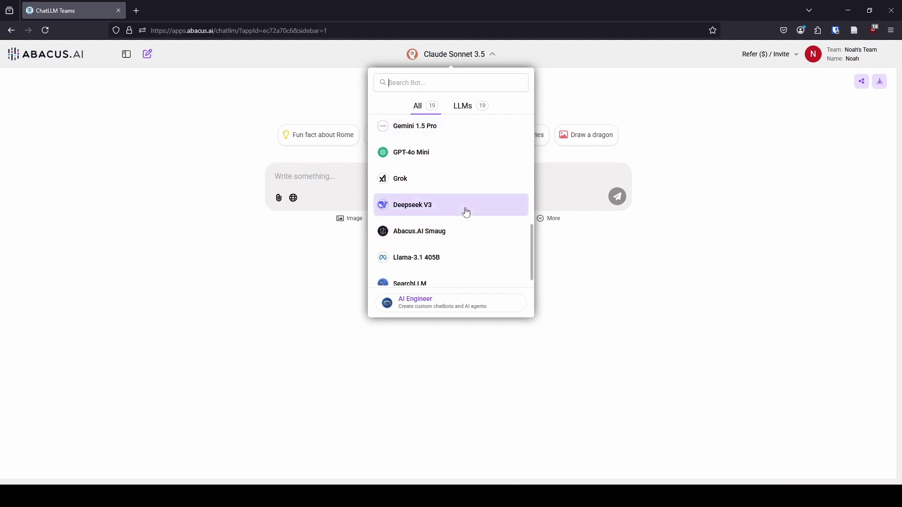
scroll(466, 211, down, 1)
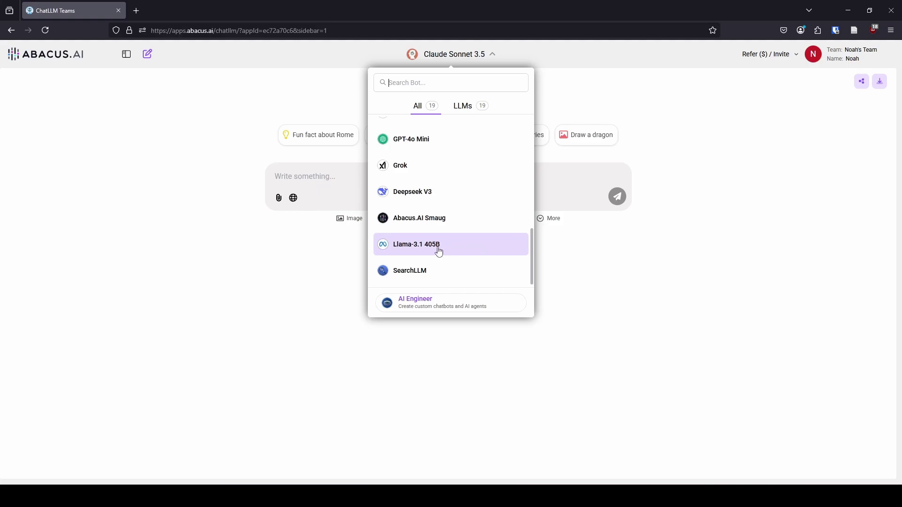
scroll(492, 249, up, 8)
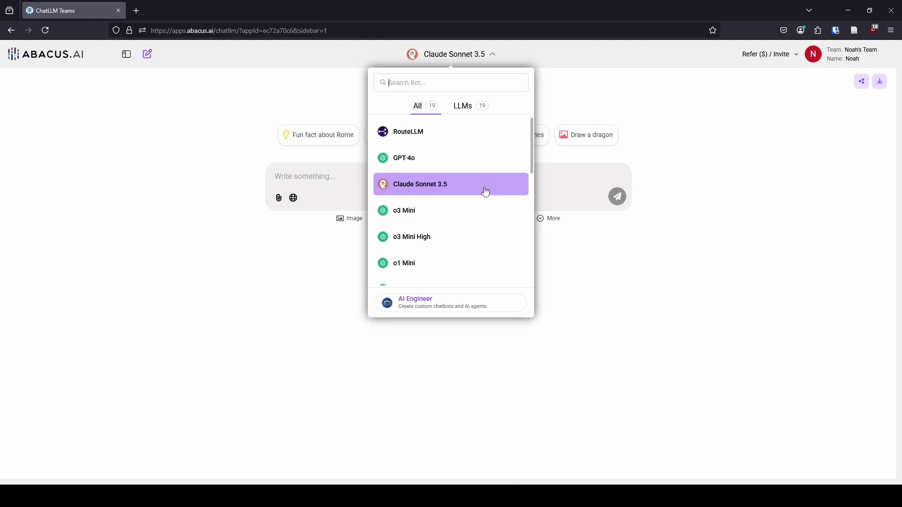
scroll(471, 167, down, 2)
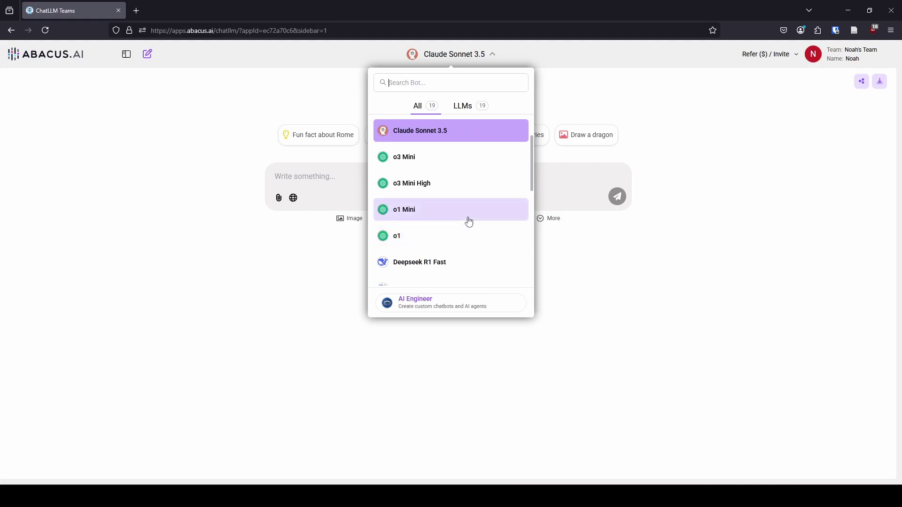
scroll(469, 221, down, 2)
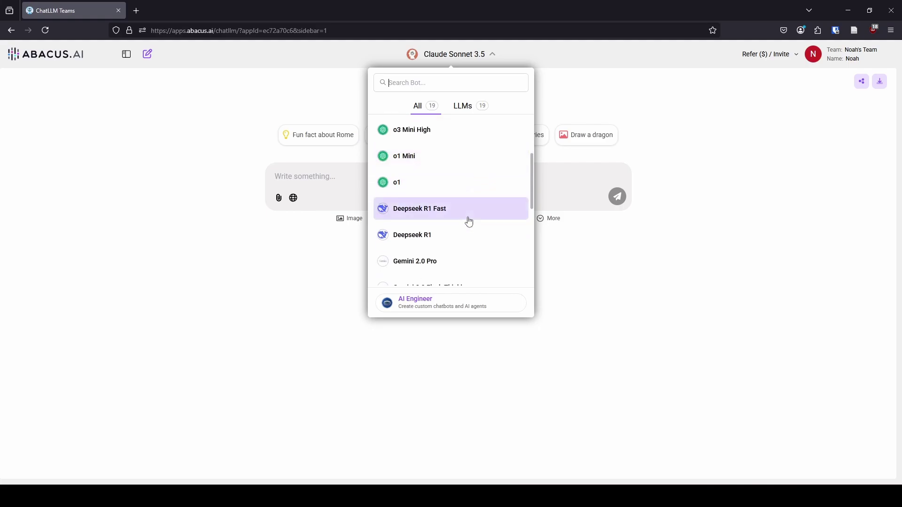
scroll(483, 191, down, 6)
scroll(480, 196, up, 2)
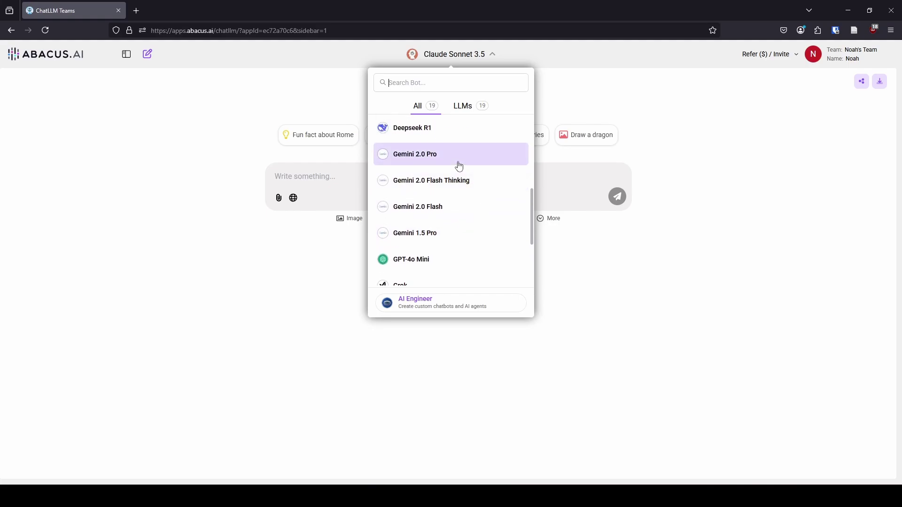
scroll(463, 205, down, 5)
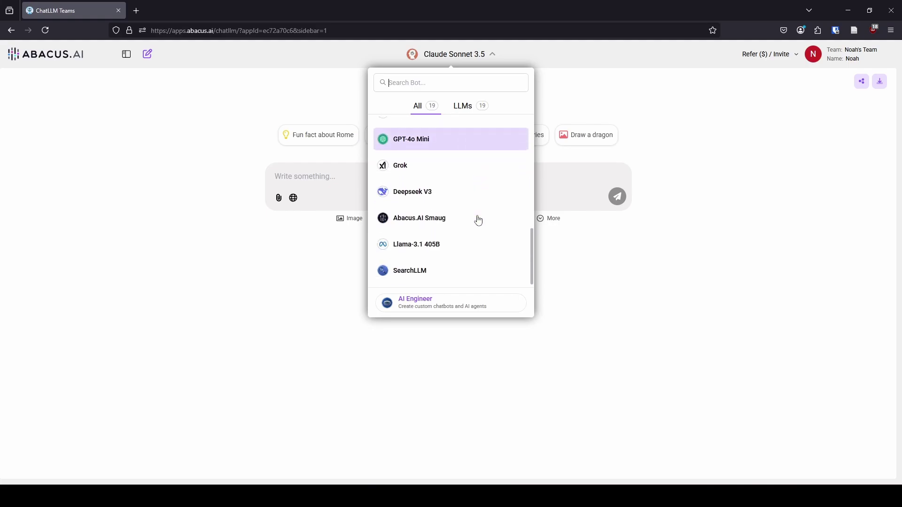
scroll(478, 235, up, 7)
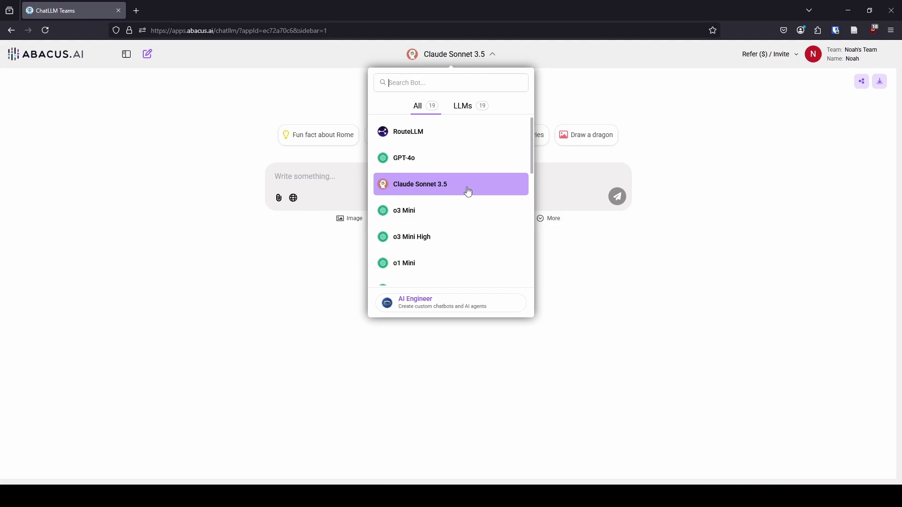
click(687, 172)
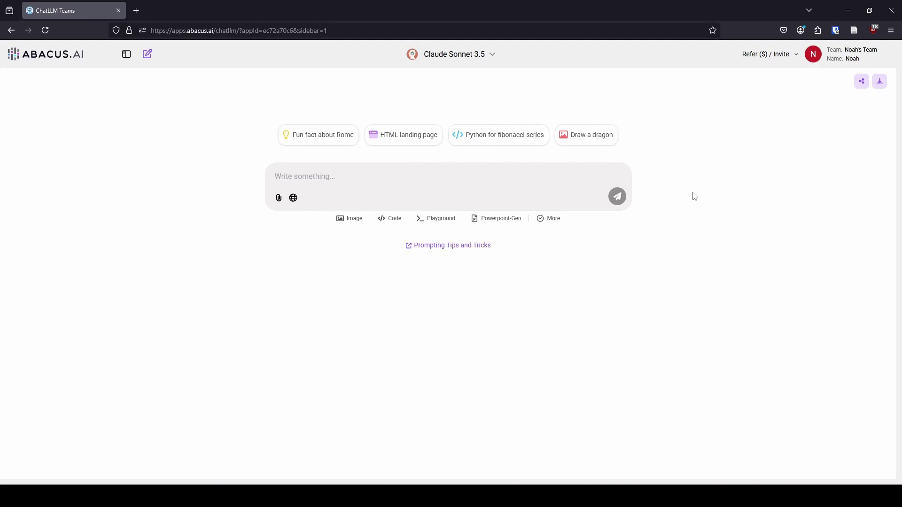
- Open the account's profile and billing page and examine the subscription start date and the compute points explanation
click(847, 55)
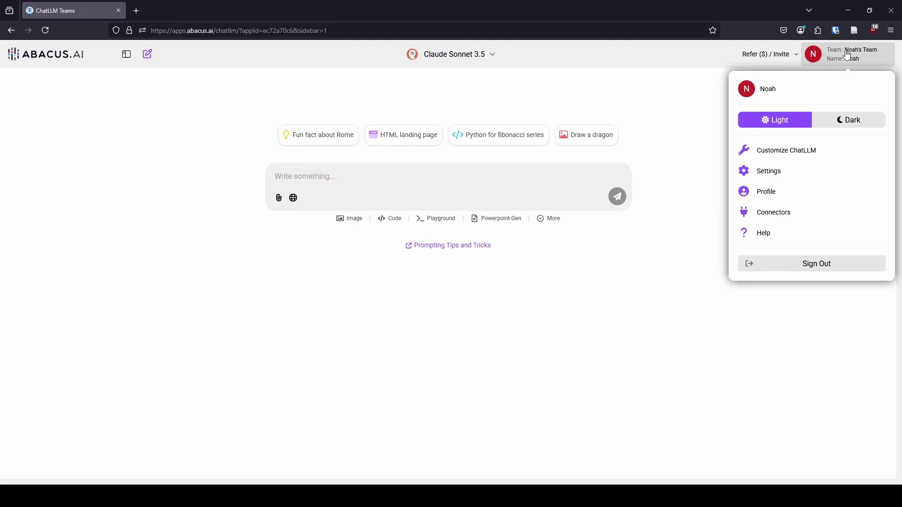
click(785, 195)
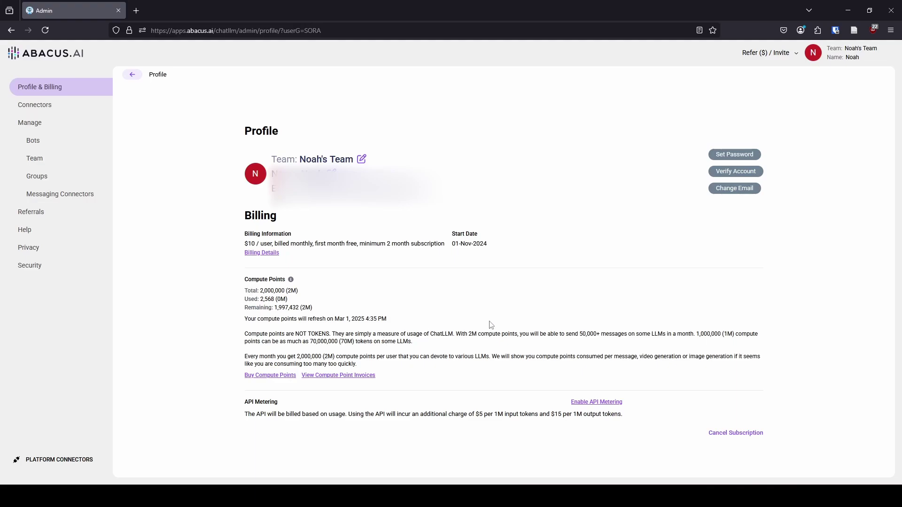
drag(452, 232, 492, 253)
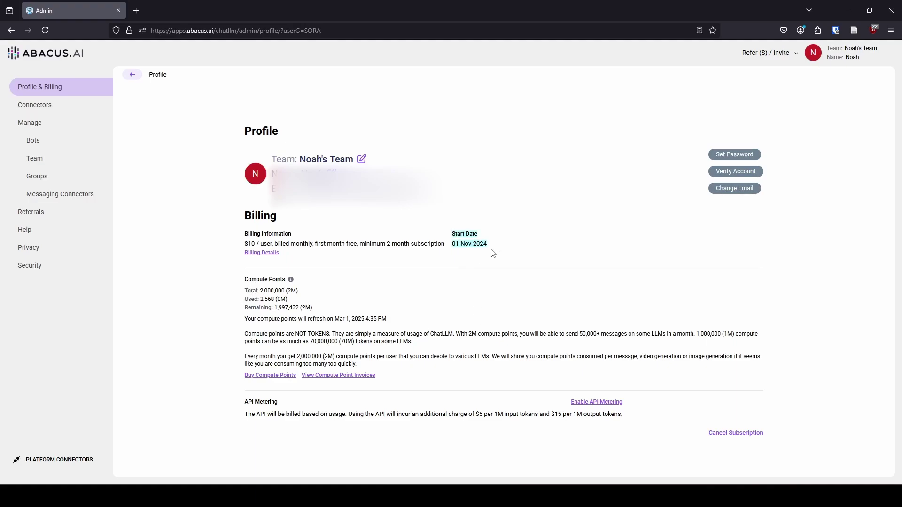
click(488, 248)
drag(245, 333, 330, 333)
click(331, 334)
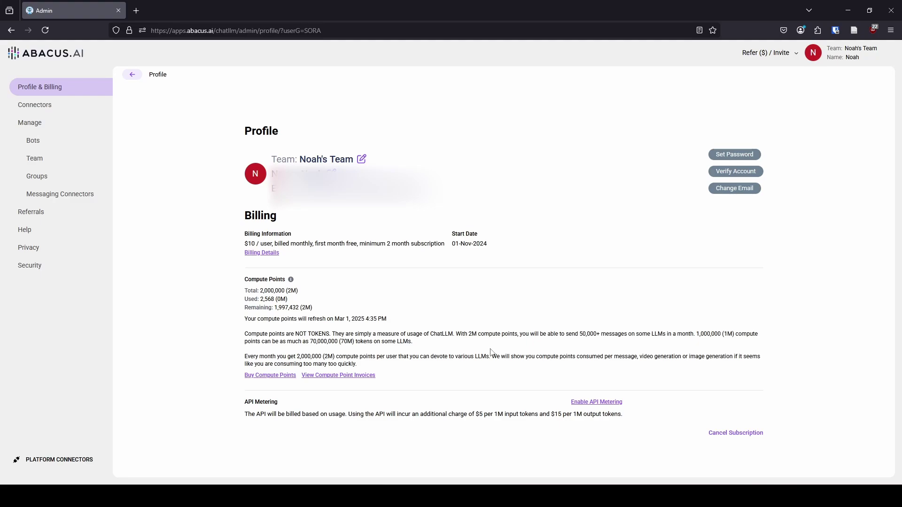
- Return to the chat page and look through the dated history of earlier conversations
click(72, 58)
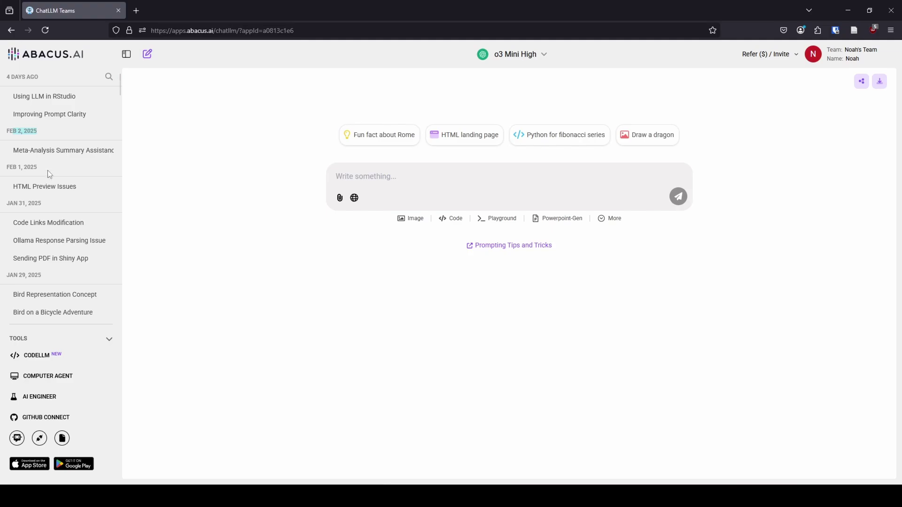
drag(47, 170, 1, 171)
drag(45, 207, 21, 210)
scroll(73, 262, down, 2)
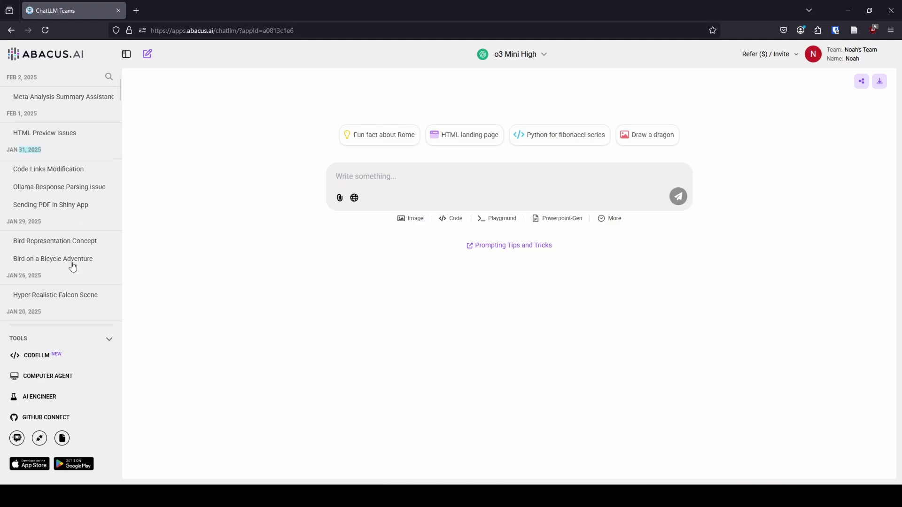
scroll(71, 268, down, 4)
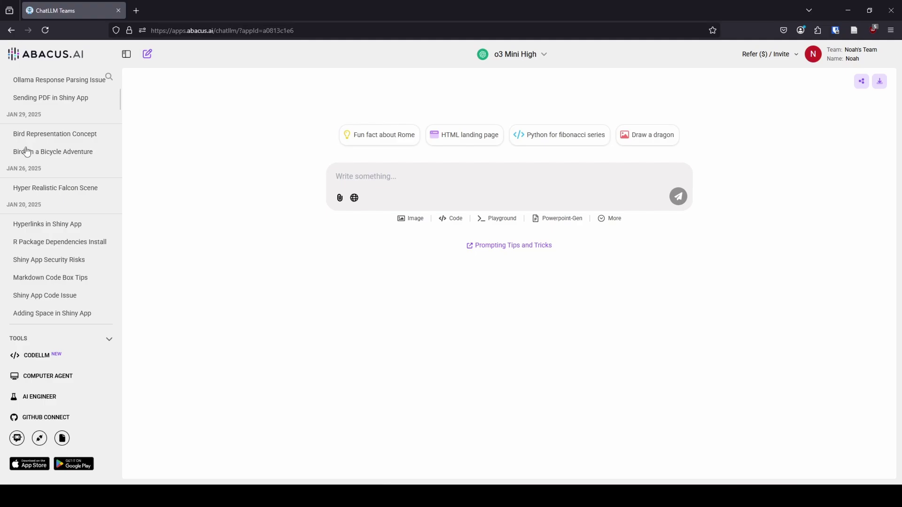
scroll(10, 167, down, 2)
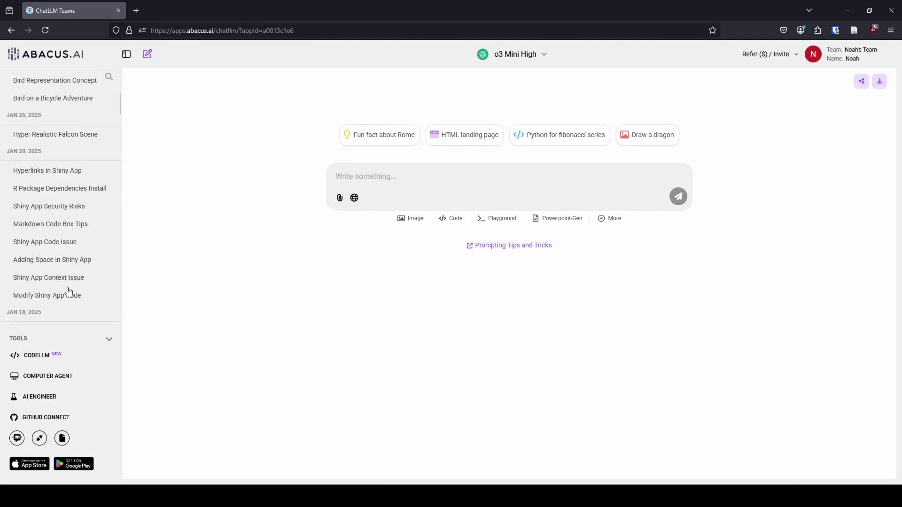
scroll(50, 195, up, 6)
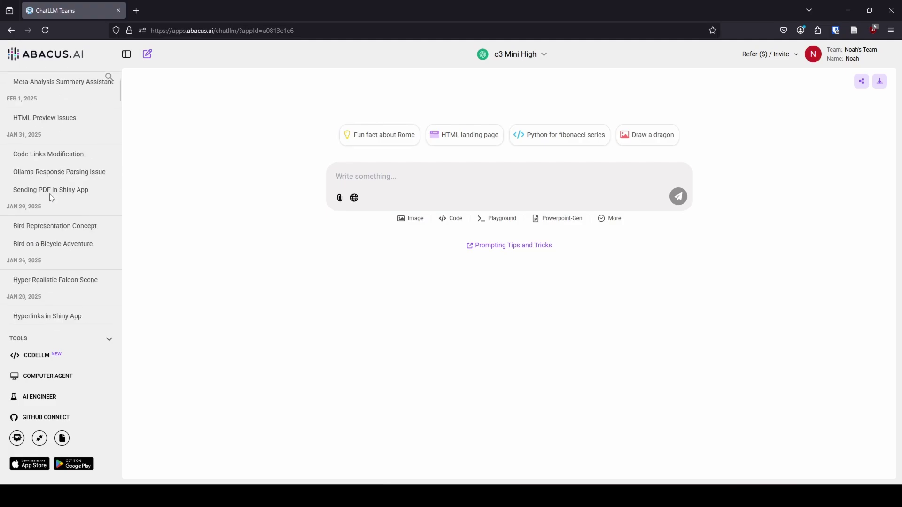
scroll(49, 197, up, 2)
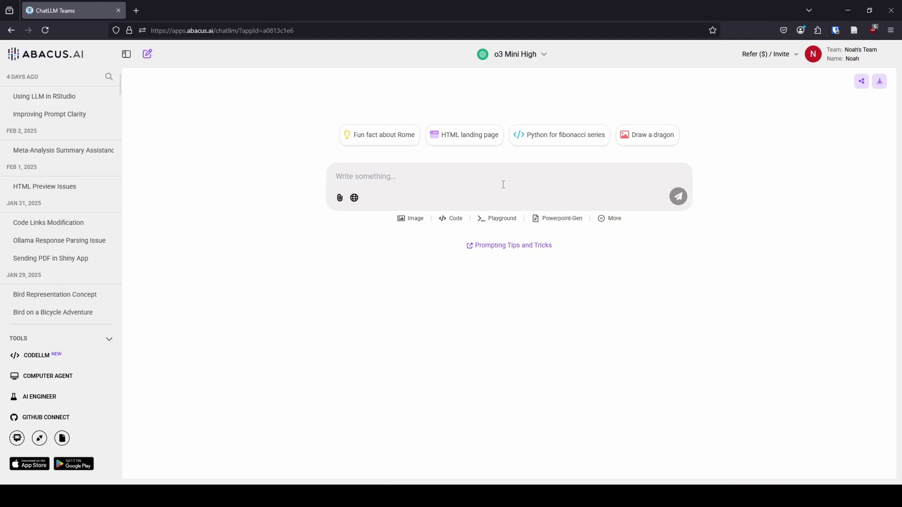
- Select the Claude Sonnet 3.5 model and ask it "What is the largest falcon in the world?"
click(506, 56)
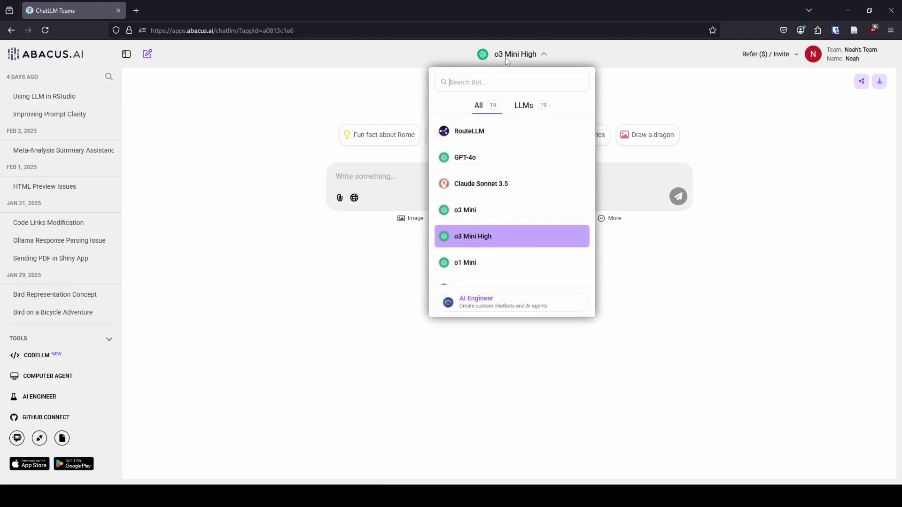
click(542, 186)
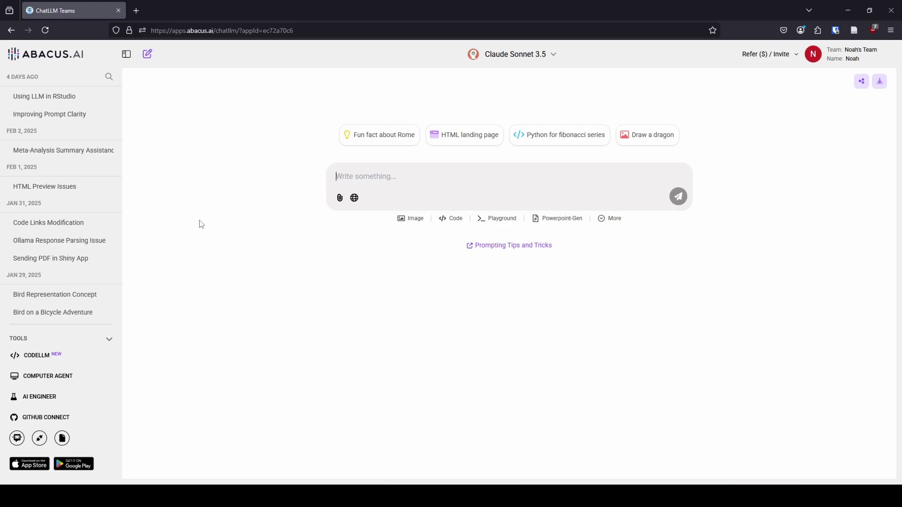
text(What ist he lar)
key(BackSpace)
key(BackSpace)
key(BackSpace)
key(BackSpace)
key(BackSpace)
key(BackSpace)
key(BackSpace)
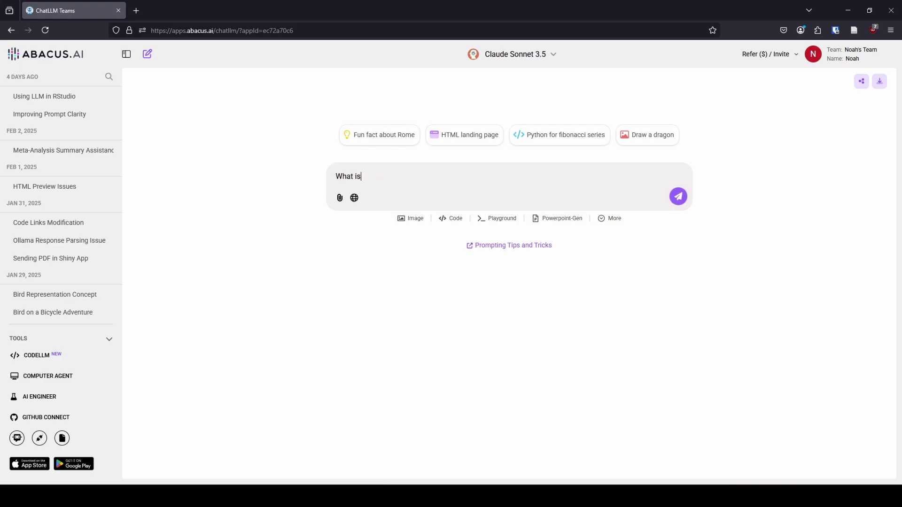
text(the largest falcon in th ewor)
key(BackSpace)
key(BackSpace)
key(BackSpace)
key(BackSpace)
key(BackSpace)
text(e world?)
key(ctrl+a)
key(BackSpace)
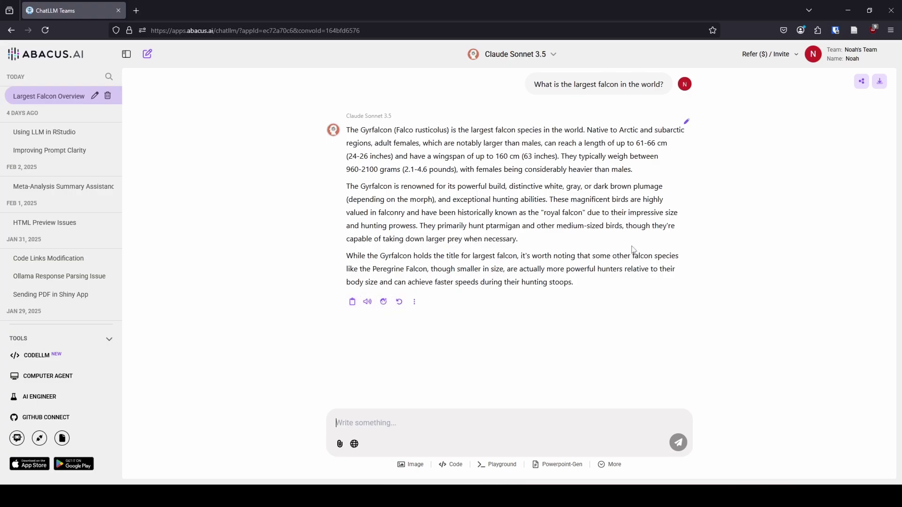
- Switch the conversation to o3 Mini High, send it the same falcon question and compare its answer with Claude Sonnet 3.5's
click(539, 56)
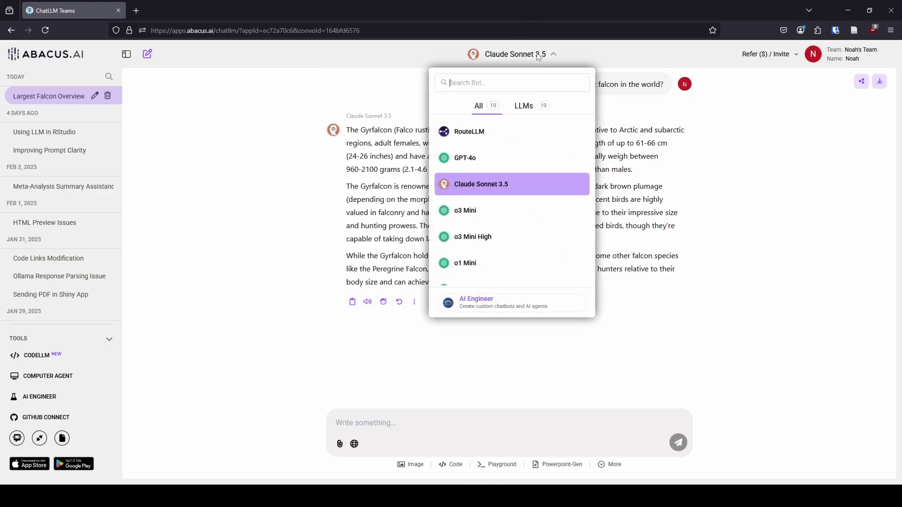
click(511, 243)
click(503, 428)
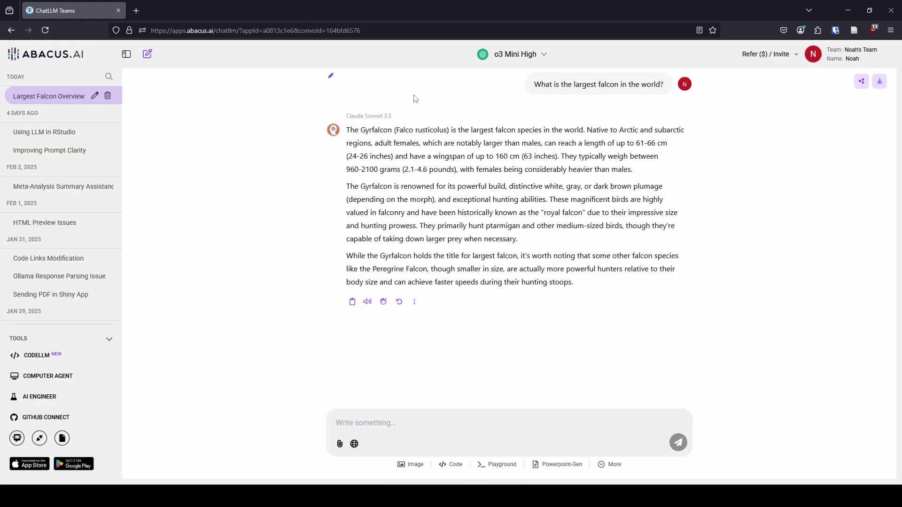
drag(664, 85, 534, 86)
key(ctrl+c)
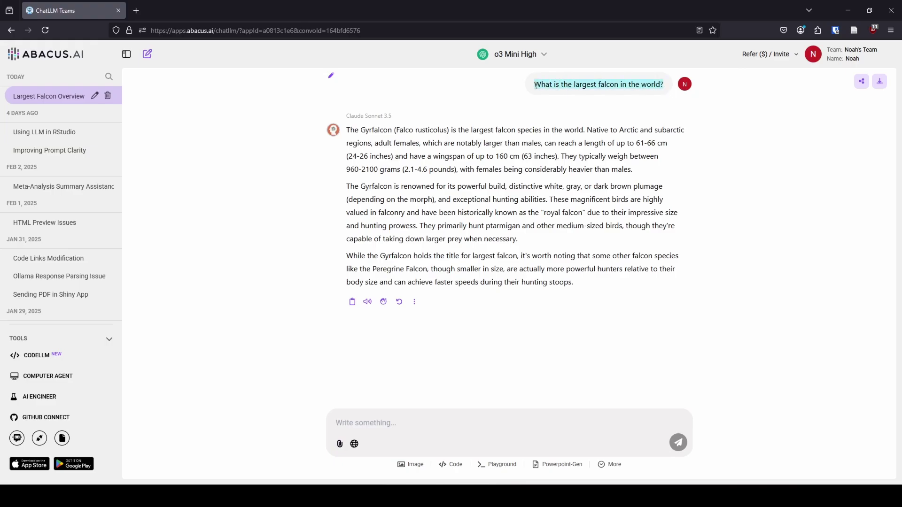
click(442, 371)
key(ctrl+v)
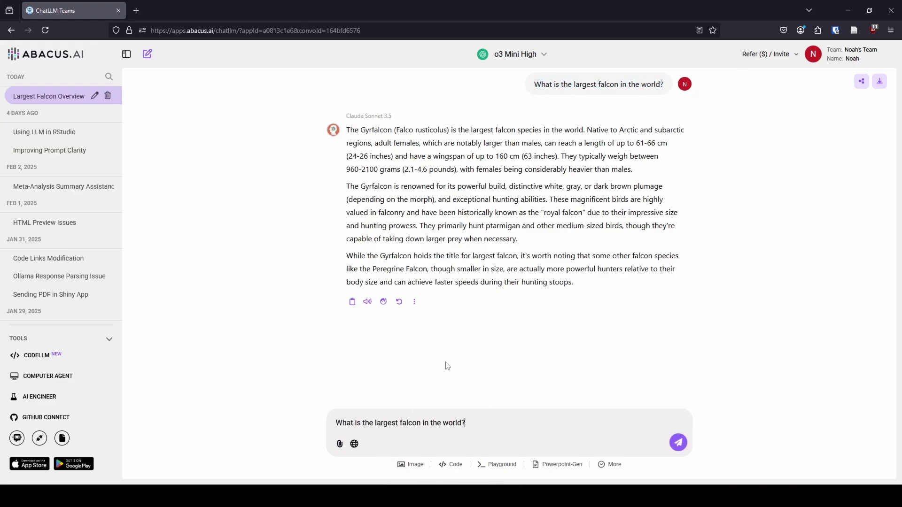
key(Return)
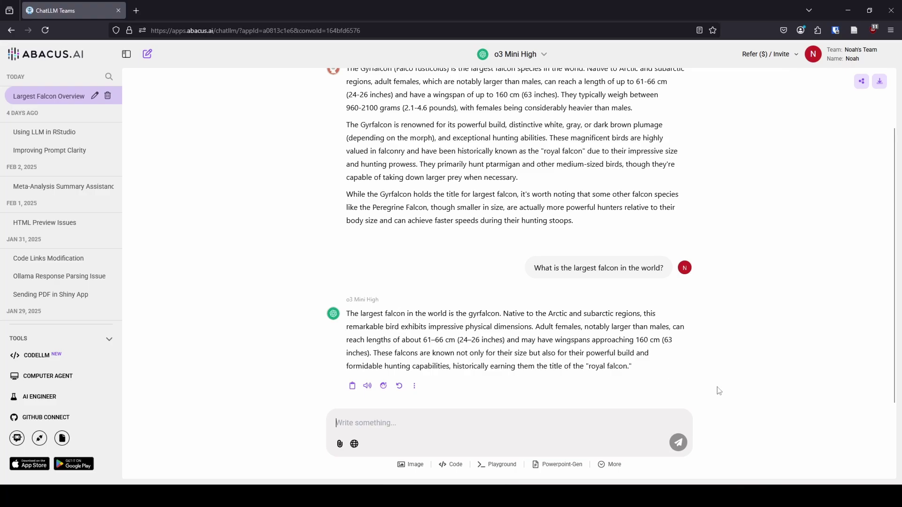
scroll(639, 250, up, 2)
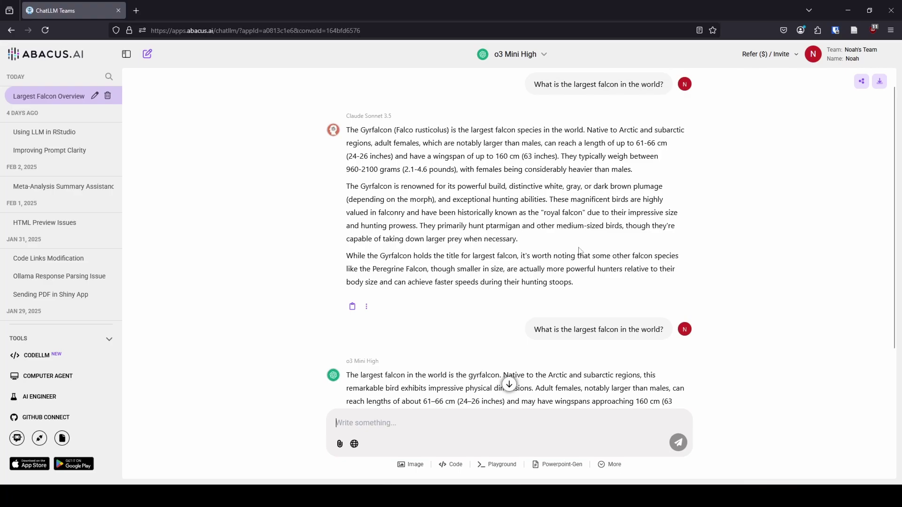
scroll(579, 250, down, 2)
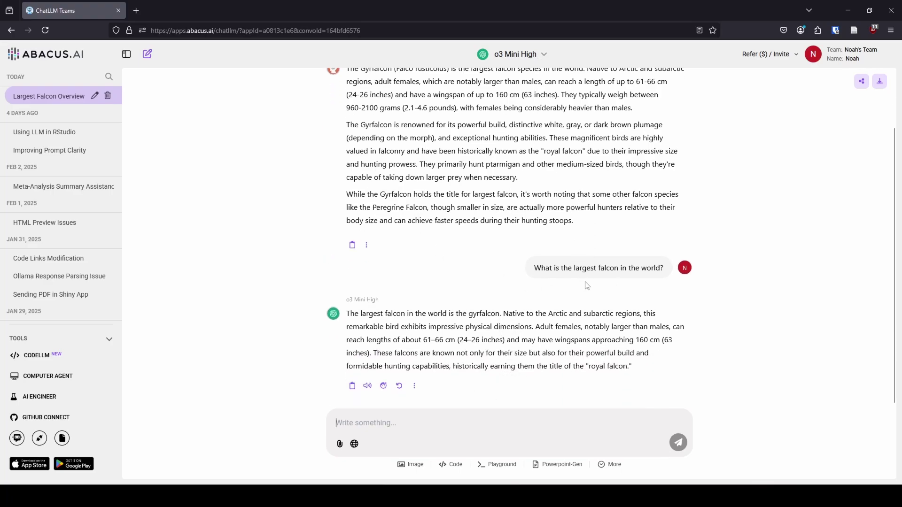
- In a new Claude Sonnet 3.5 chat, ask for a basic index landing page for a website using html and css that is ultra modern
click(147, 54)
click(517, 54)
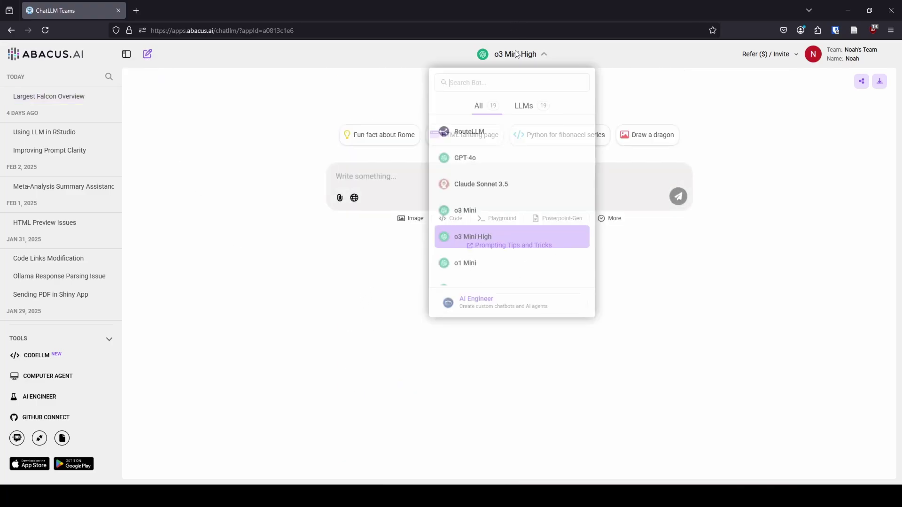
click(507, 182)
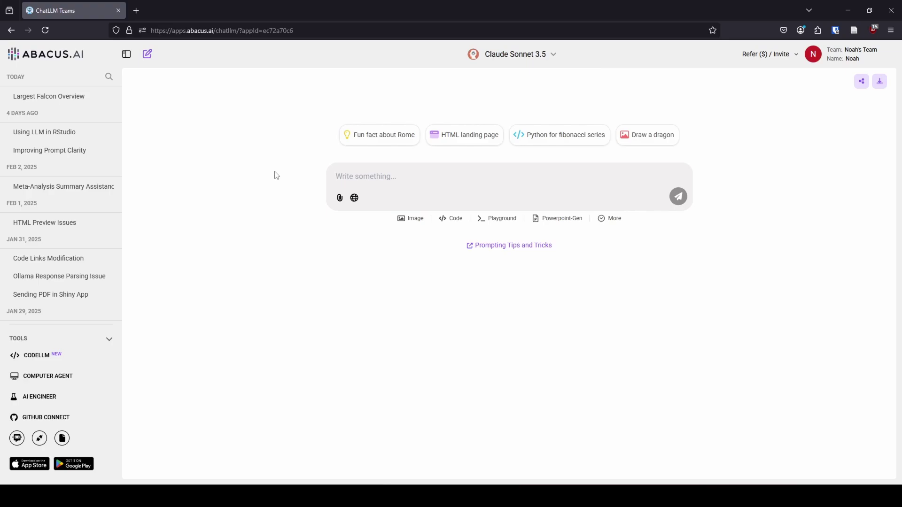
text(Can yu ke)
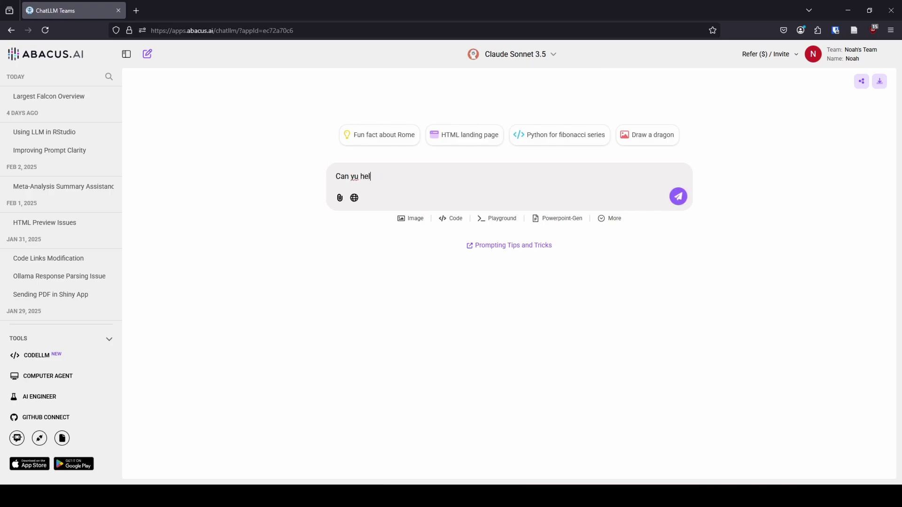
key(BackSpace)
key(BackSpace)
key(BackSpace)
key(BackSpace)
text(ou help me create a basic index landing page for a websi)
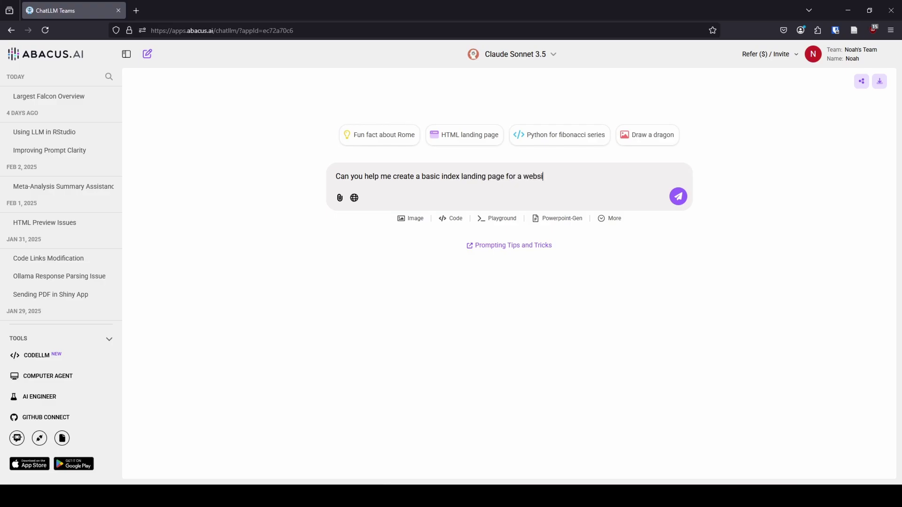
text(te using html and css? It should b)
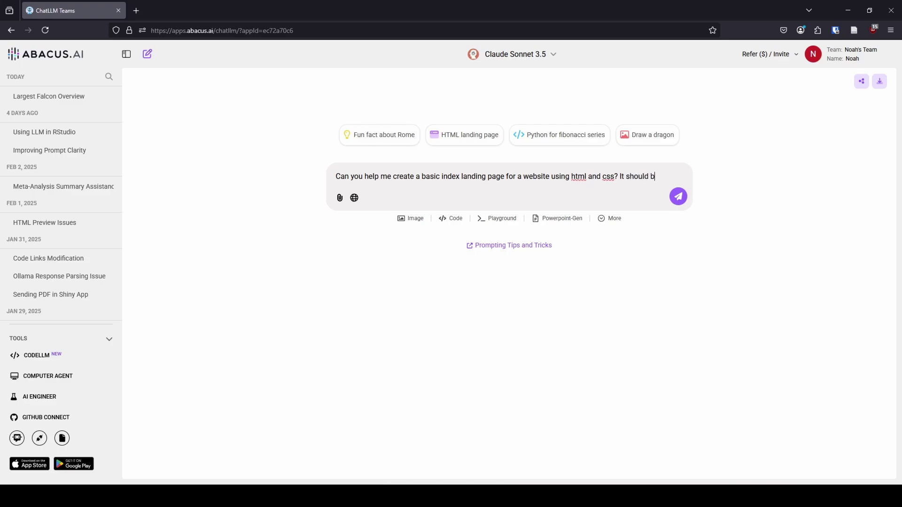
text(e ultra modern li)
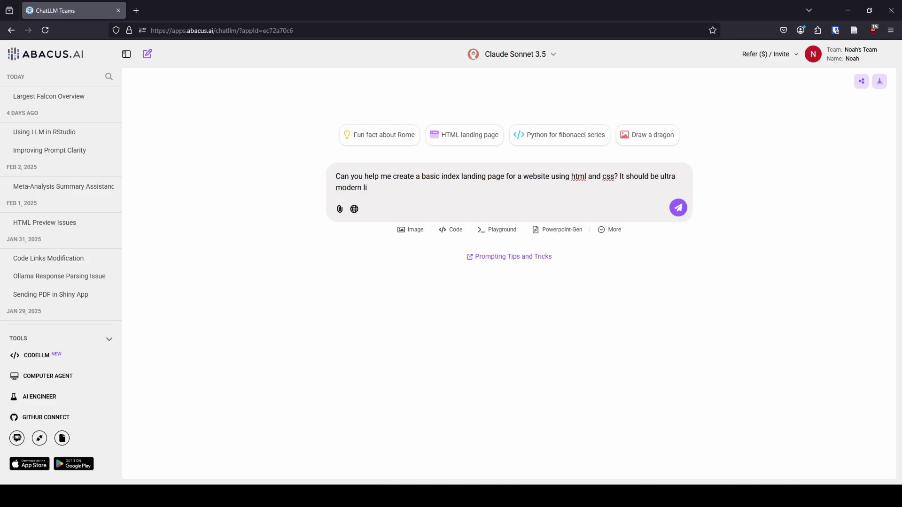
text(ke)
key(BackSpace)
key(BackSpace)
key(BackSpace)
key(BackSpace)
key(BackSpace)
key(Return)
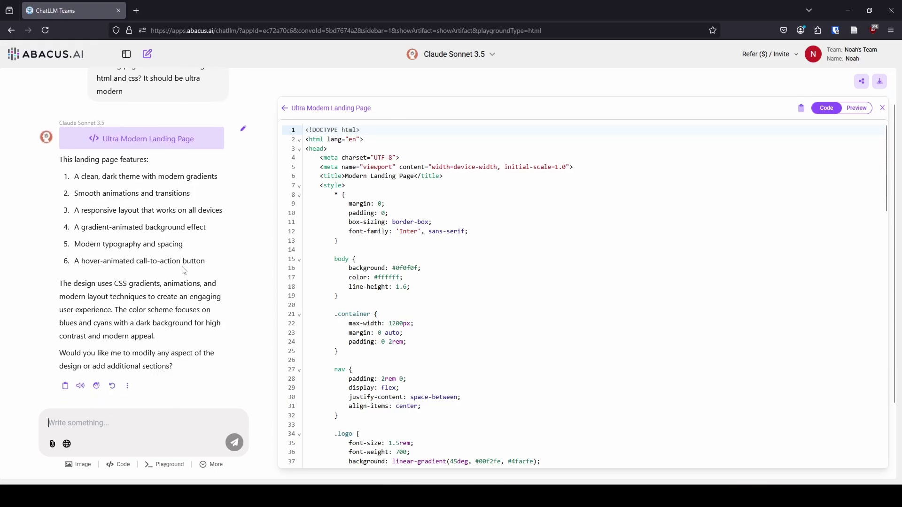
- Review the full generated code of the Ultra Modern Landing Page and examine its rendered preview
scroll(519, 340, down, 15)
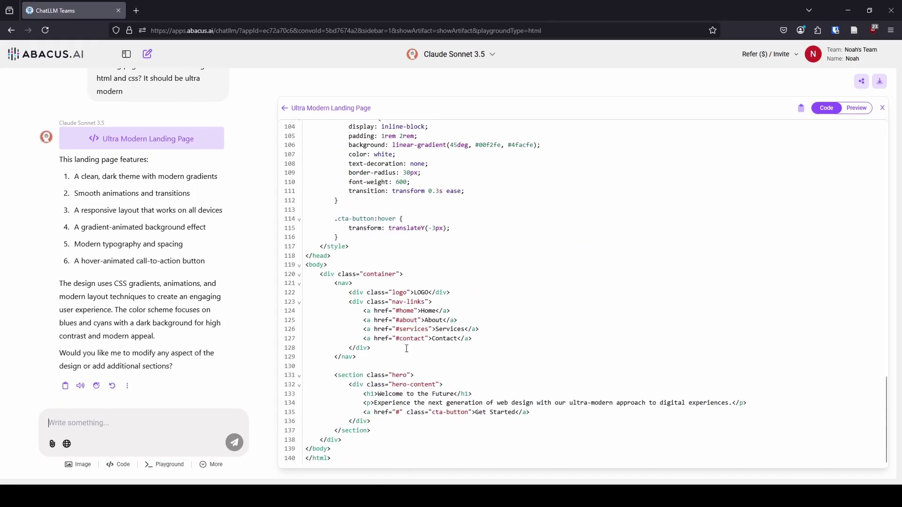
scroll(428, 350, up, 20)
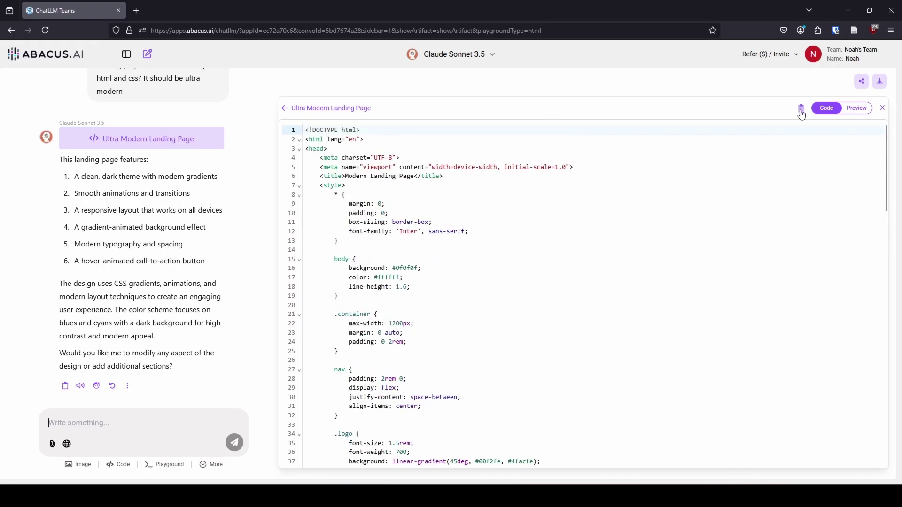
click(857, 108)
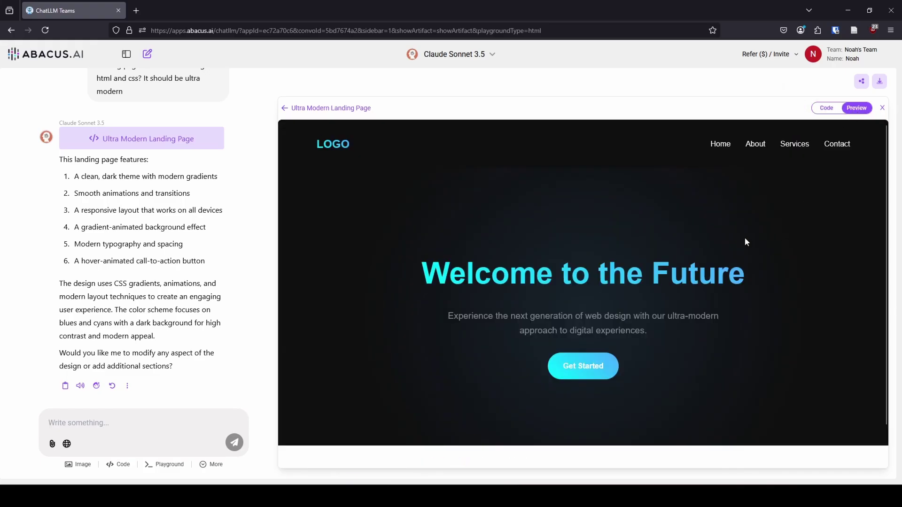
scroll(704, 289, down, 1)
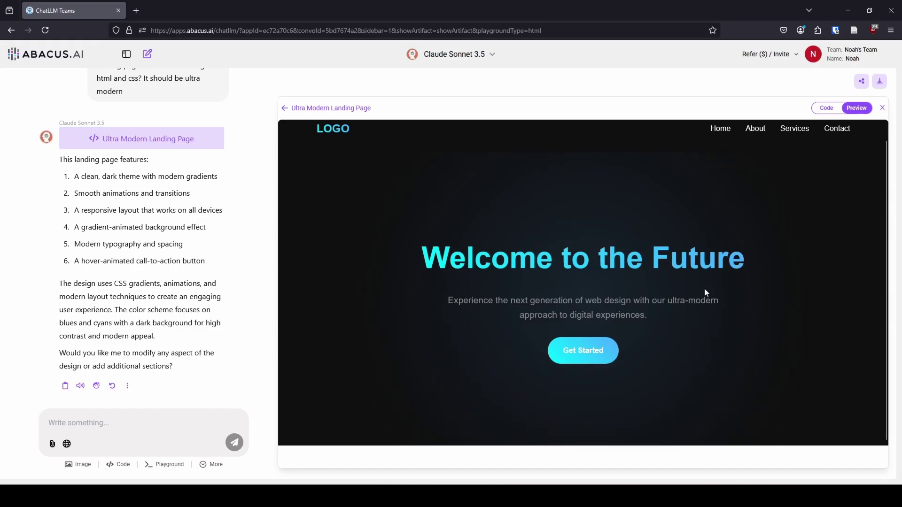
scroll(693, 291, up, 1)
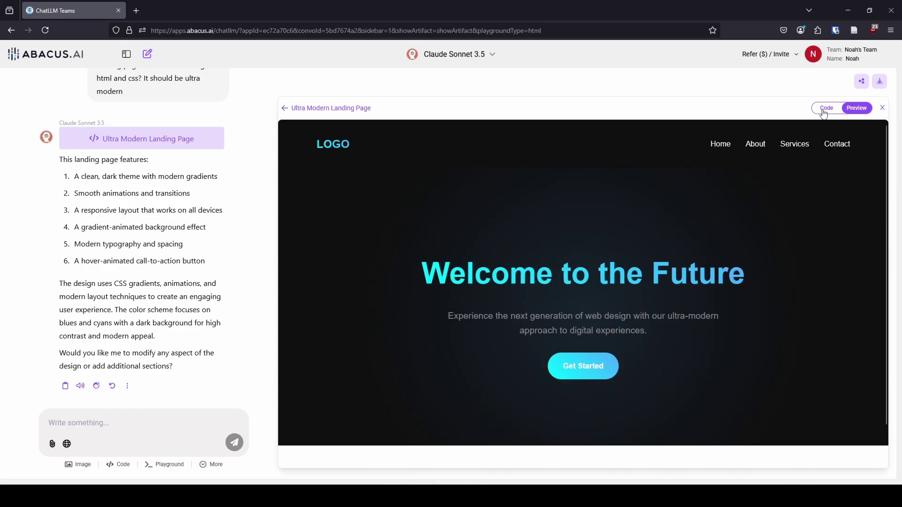
- Send the follow-up request "can you modernize this even further?" in the landing page chat
click(180, 423)
text(can )
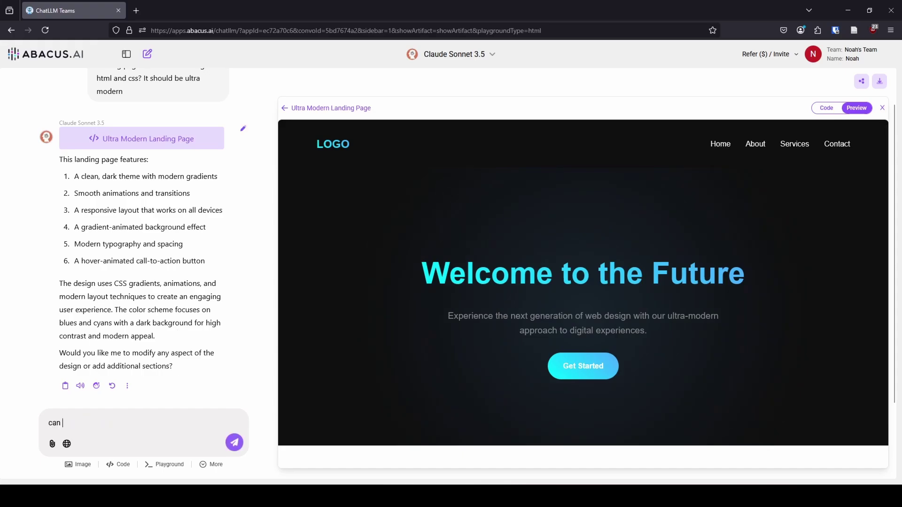
text(you)
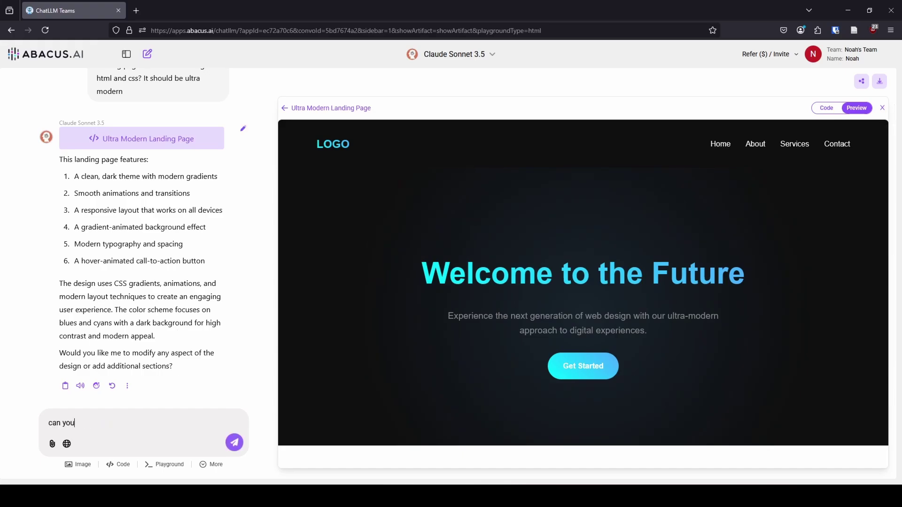
text( modernize this even further?)
key(Return)
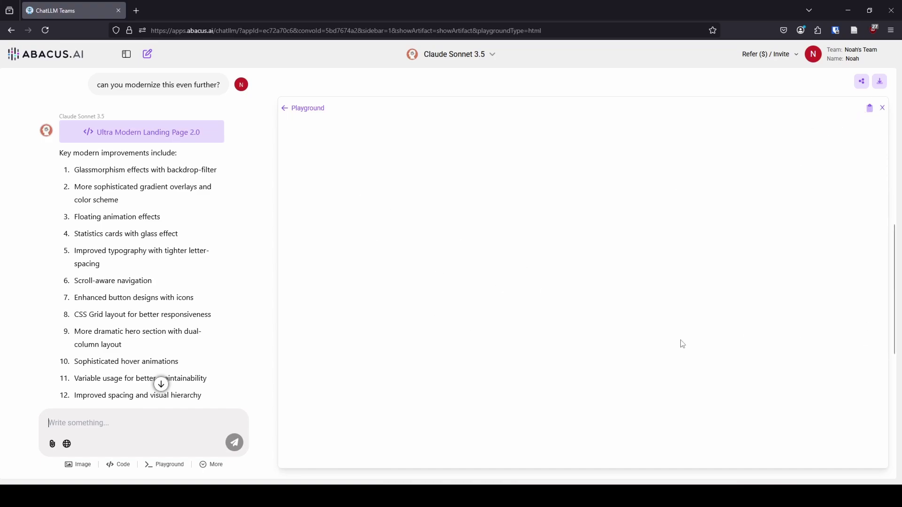
- Open Ultra Modern Landing Page 2.0 from the playground's website list and look through its rendered preview
click(284, 108)
click(336, 165)
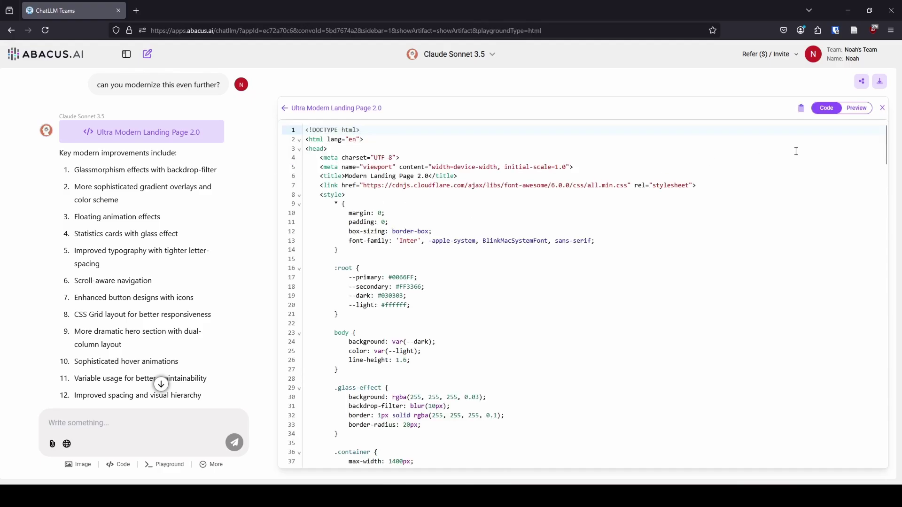
click(848, 110)
scroll(506, 293, down, 2)
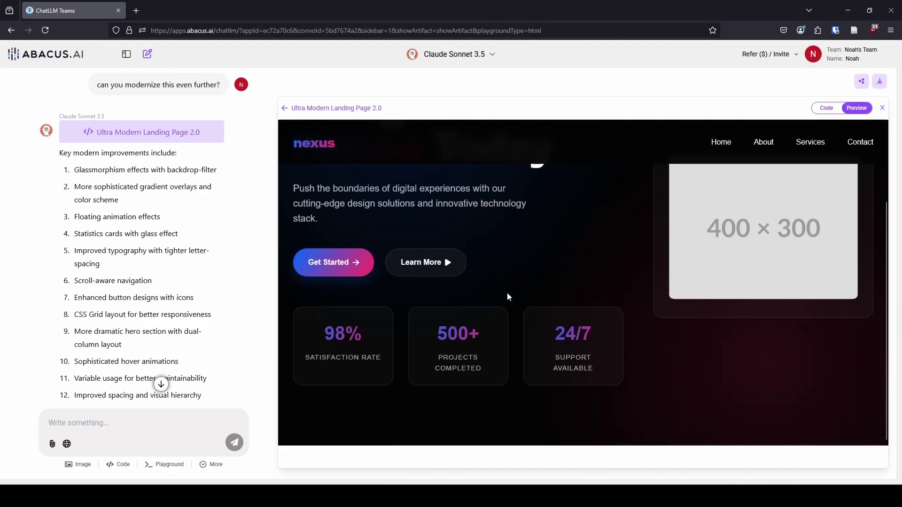
scroll(509, 292, up, 2)
scroll(509, 296, up, 1)
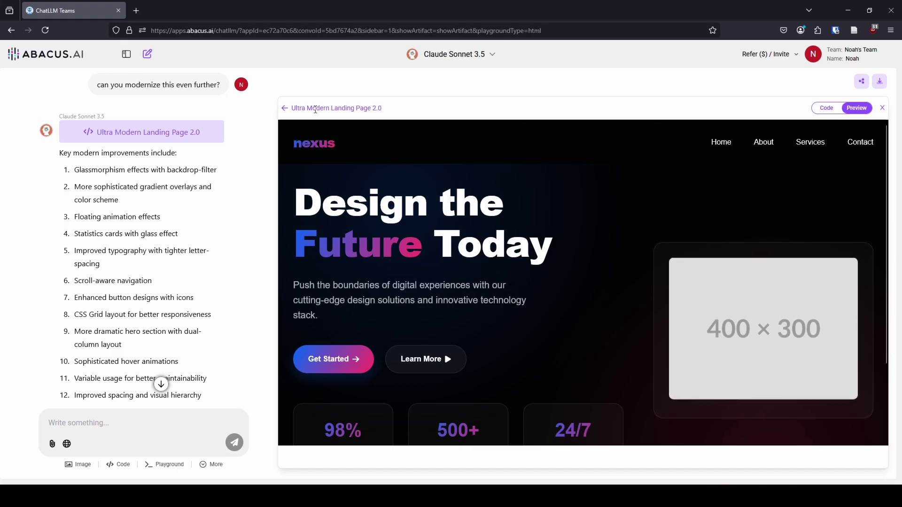
- Go back to the list of generated websites, reopen version 2.0 and review both its code and its preview
click(284, 110)
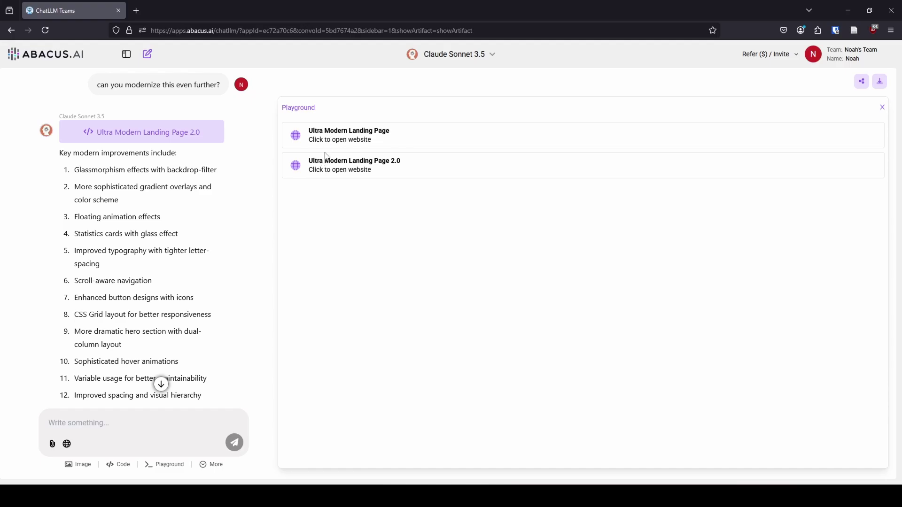
click(324, 168)
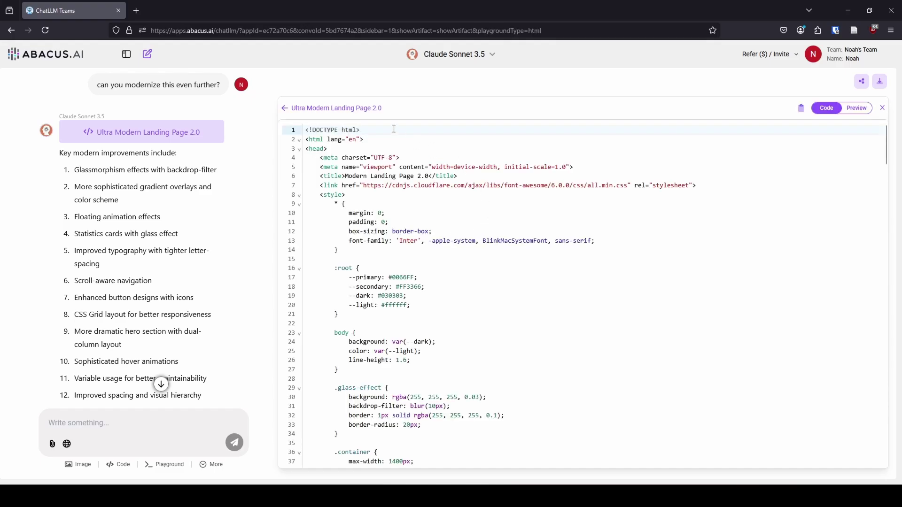
scroll(850, 158, down, 3)
scroll(719, 189, up, 3)
click(856, 108)
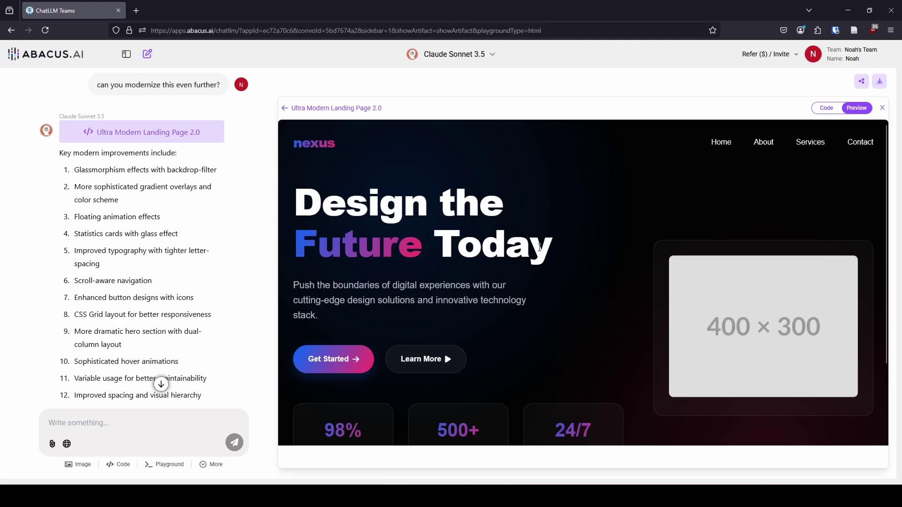
scroll(638, 256, down, 3)
scroll(644, 253, up, 3)
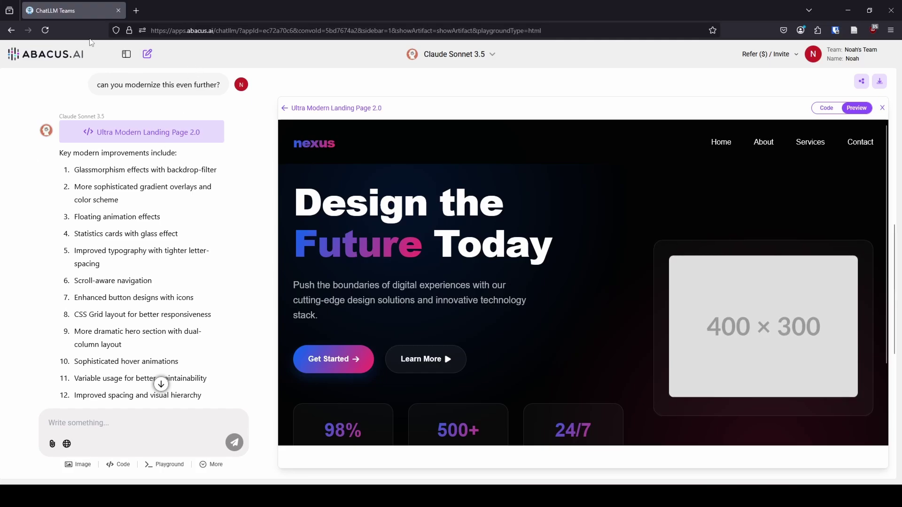
- In a new chat, generate an image with FLUX 1.1 [pro] Ultra using the prompt "create an image of a falcon fighting a dragon please"
click(147, 53)
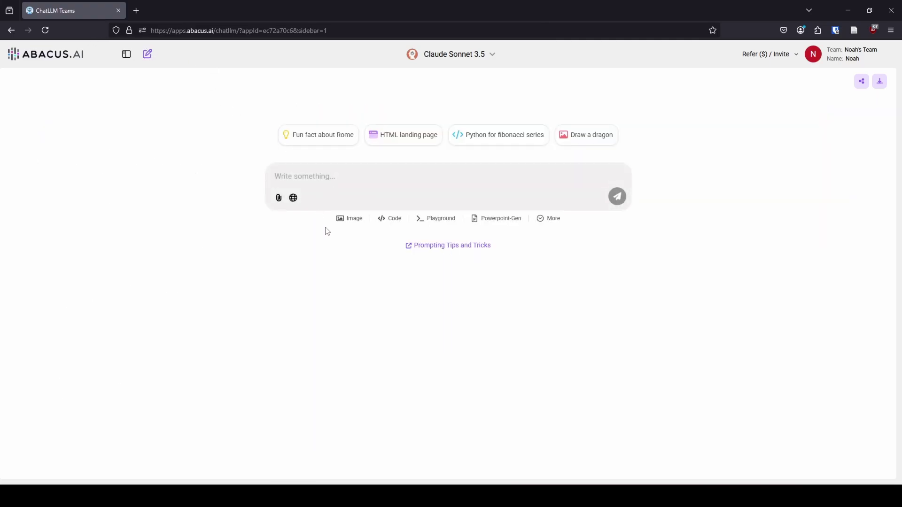
click(355, 219)
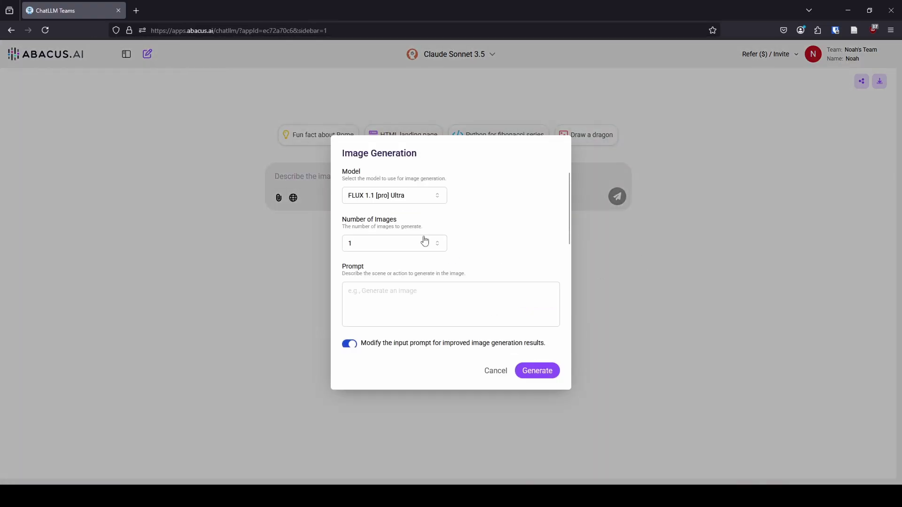
click(399, 198)
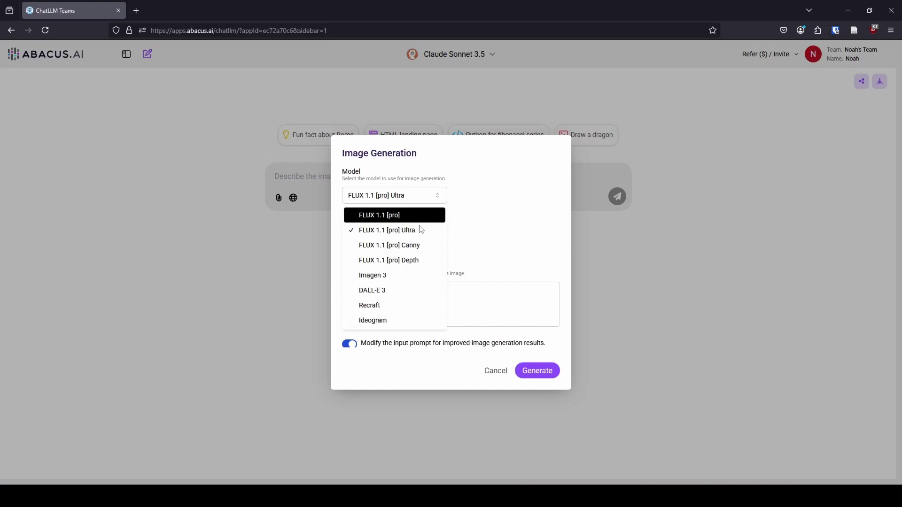
click(511, 247)
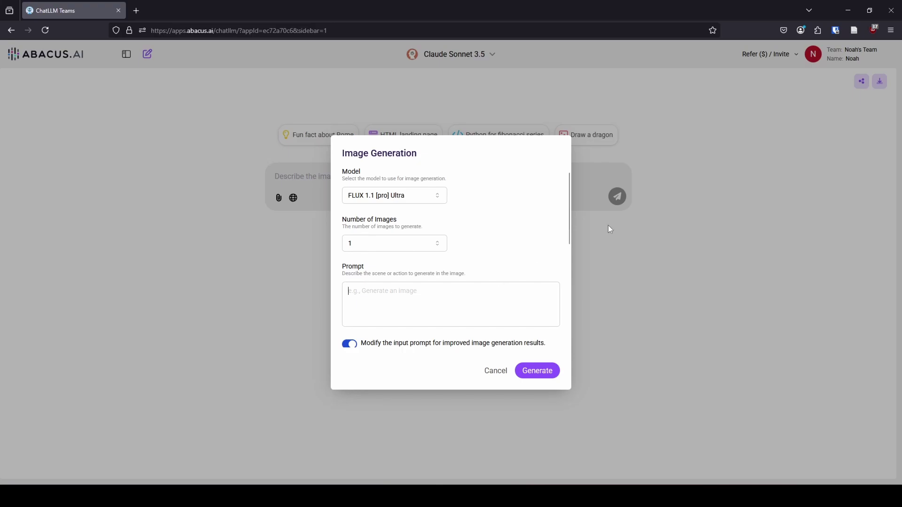
text(create an image of a falcon)
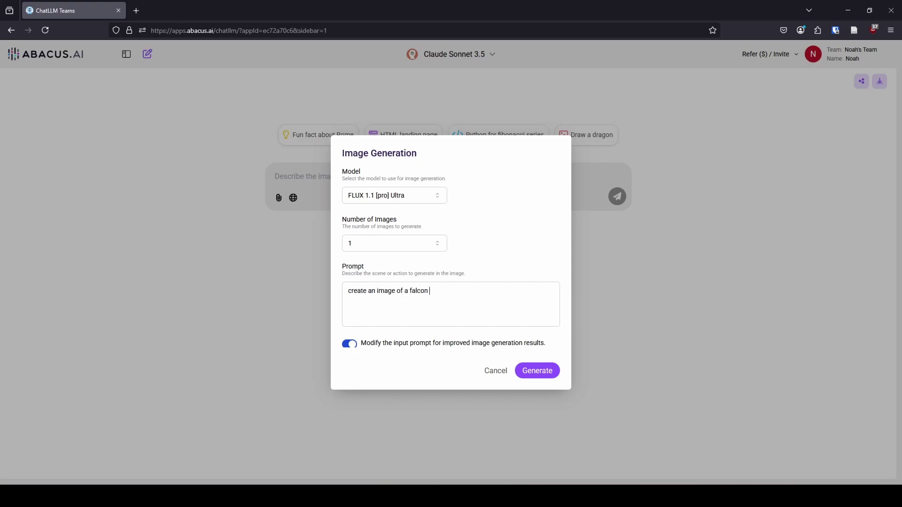
text( fighting a dragon please)
scroll(511, 268, down, 3)
scroll(511, 275, down, 2)
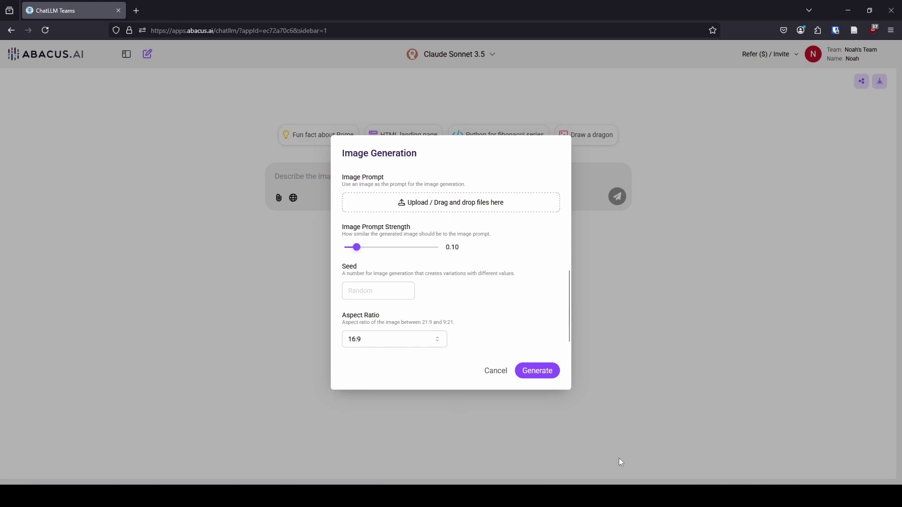
click(558, 377)
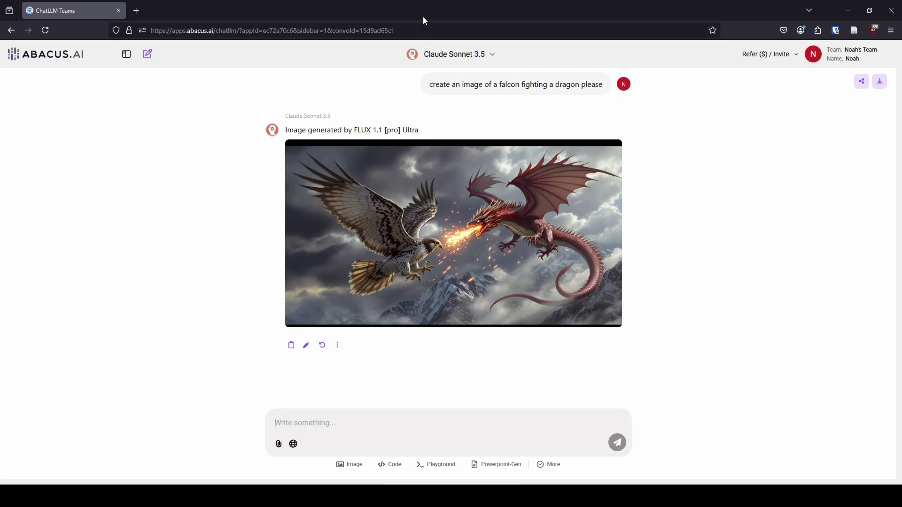
- Start a new chat and look at the Code, Image Generation and Playground modes without submitting anything
click(147, 54)
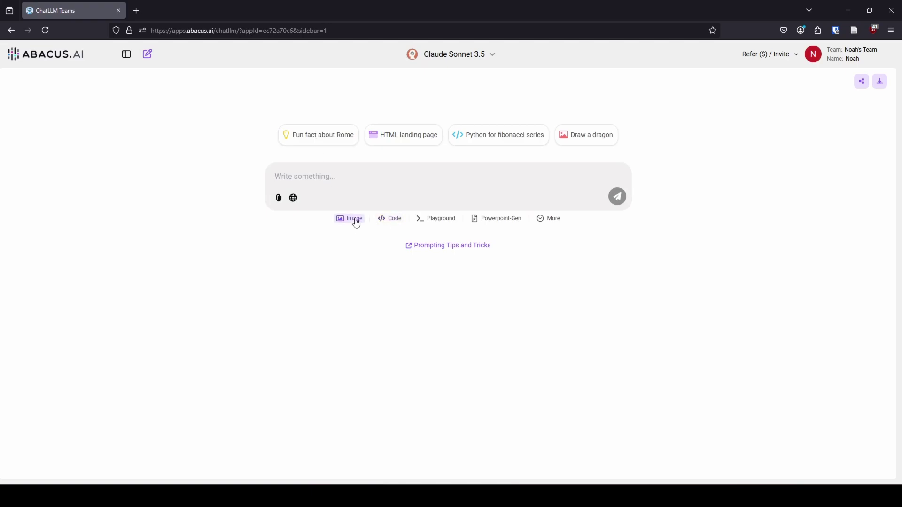
click(380, 225)
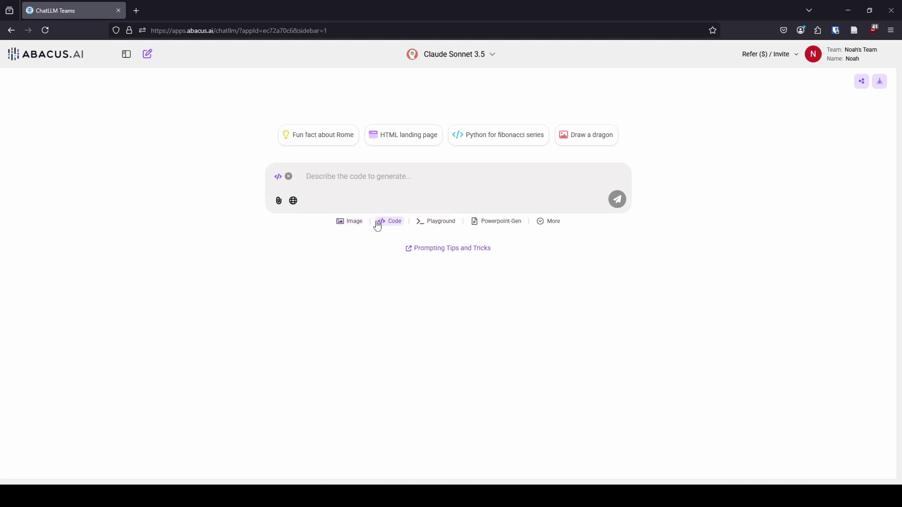
click(345, 224)
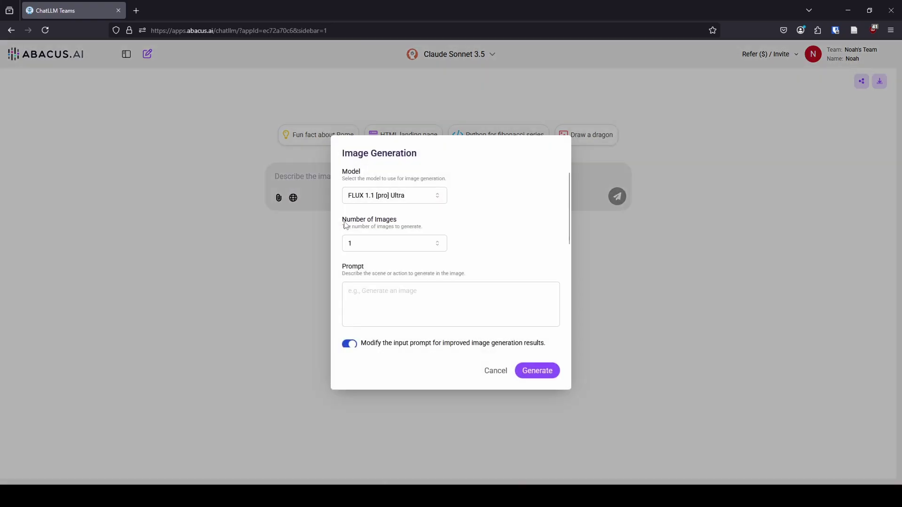
click(499, 371)
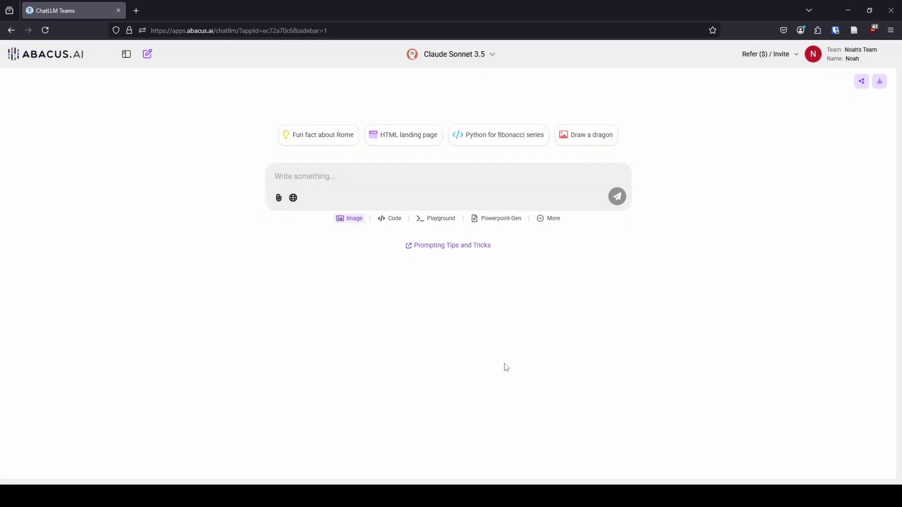
click(439, 220)
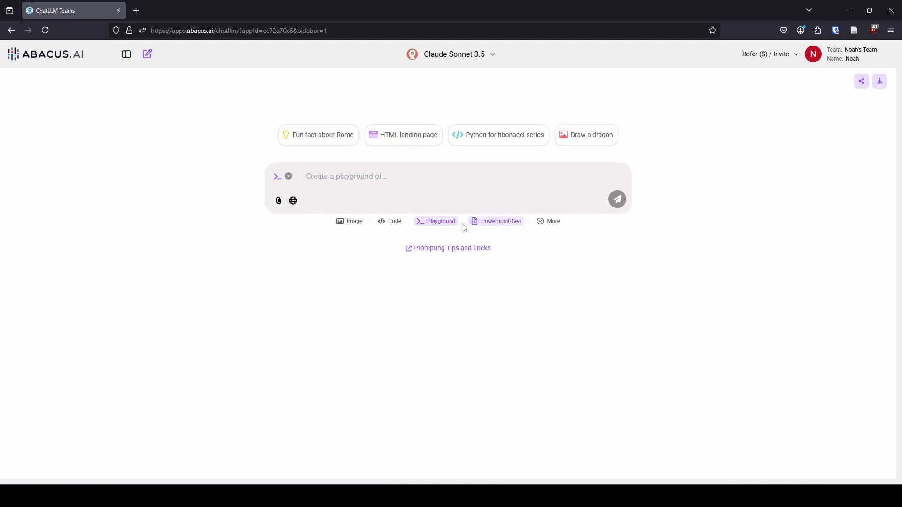
- Use Powerpoint-Gen to submit the prompt "can you make a short powerpoint about how to interpret meta-analysis results?"
click(495, 229)
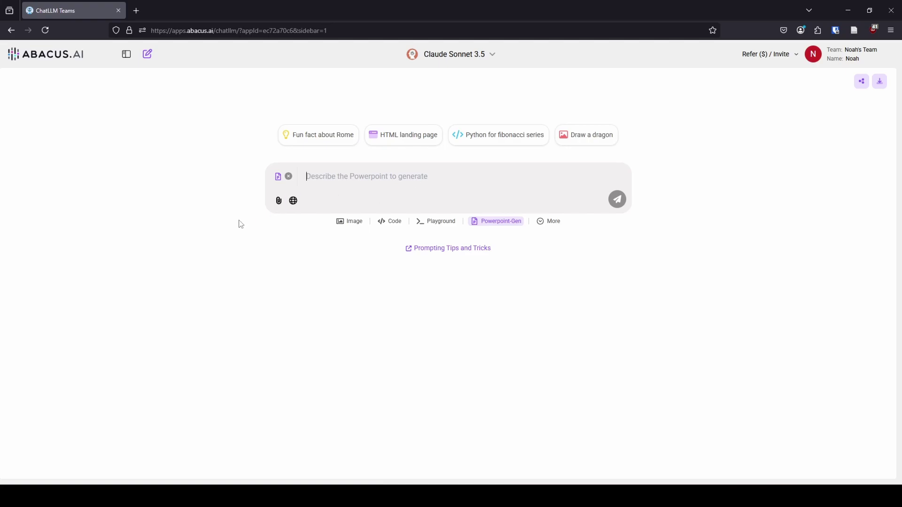
text(can you make a short p)
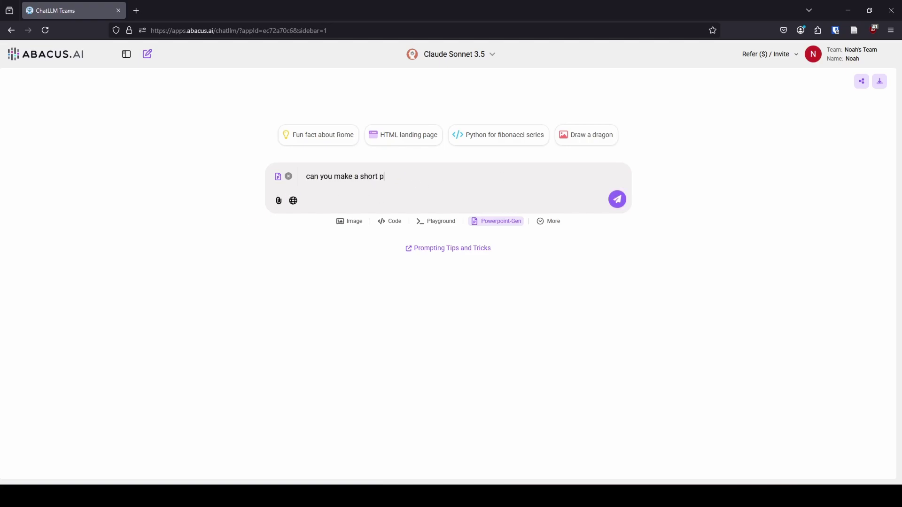
text(owerfoint about how to interp)
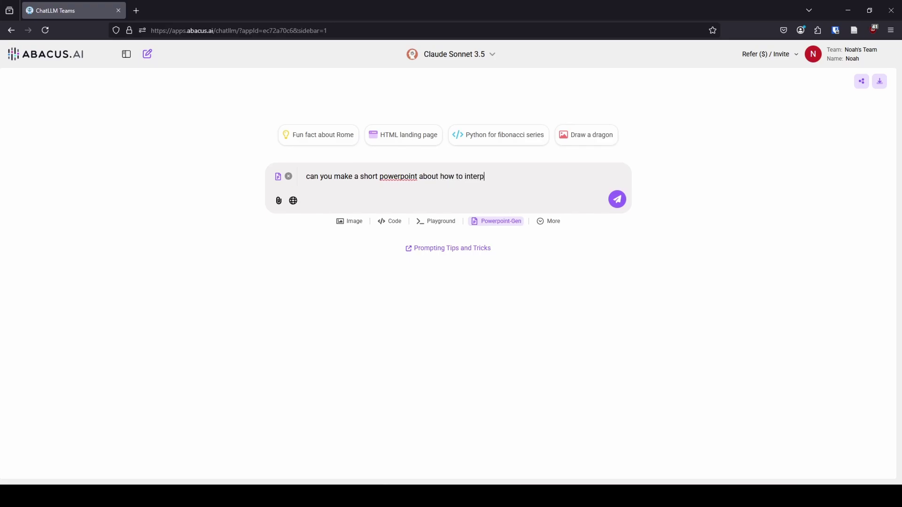
text(ret meta-analysis results?)
key(Return)
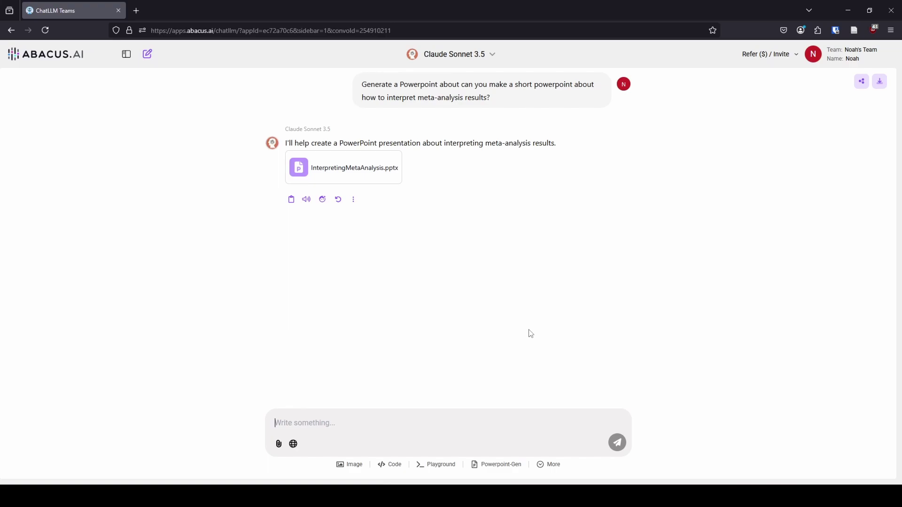
- Download the generated InterpretingMetaAnalysis.pptx and open it in PowerPoint
mouse_move(412, 168)
click(398, 155)
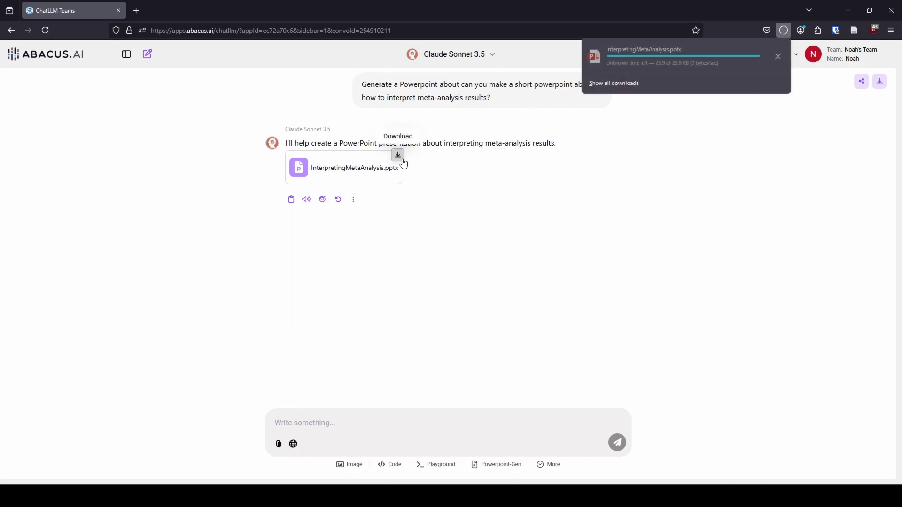
click(650, 58)
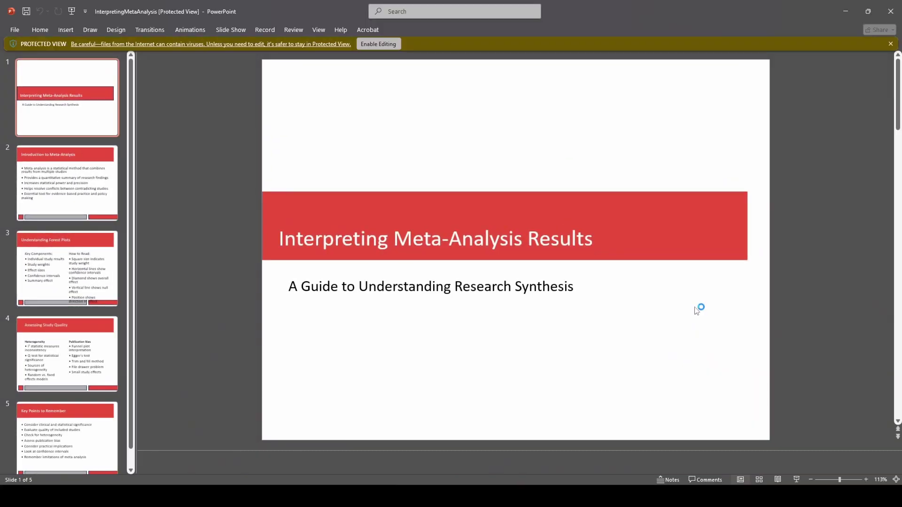
- Skim through the slides of the meta-analysis presentation to the last one and return to the title slide
click(66, 183)
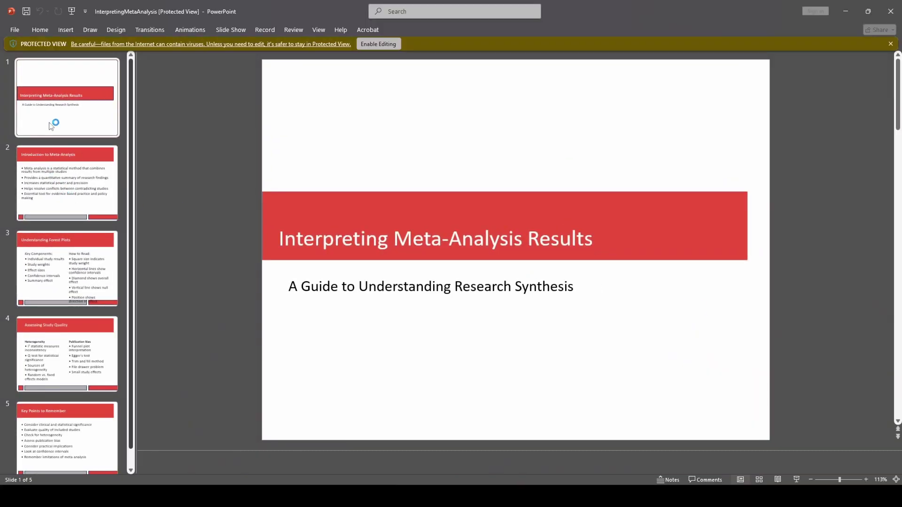
key(Down)
key(Down)
key(Down)
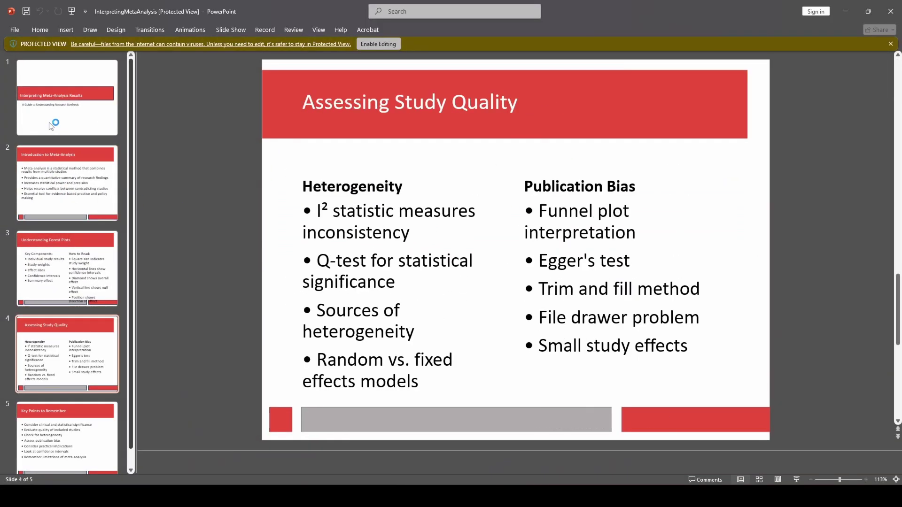
key(Up)
key(Up)
key(Up)
key(Up)
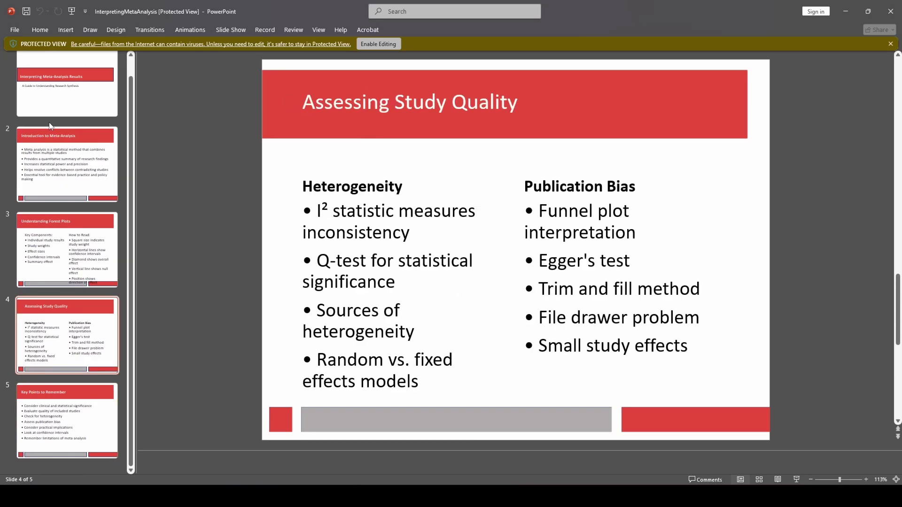
key(Down)
key(Down)
key(Down)
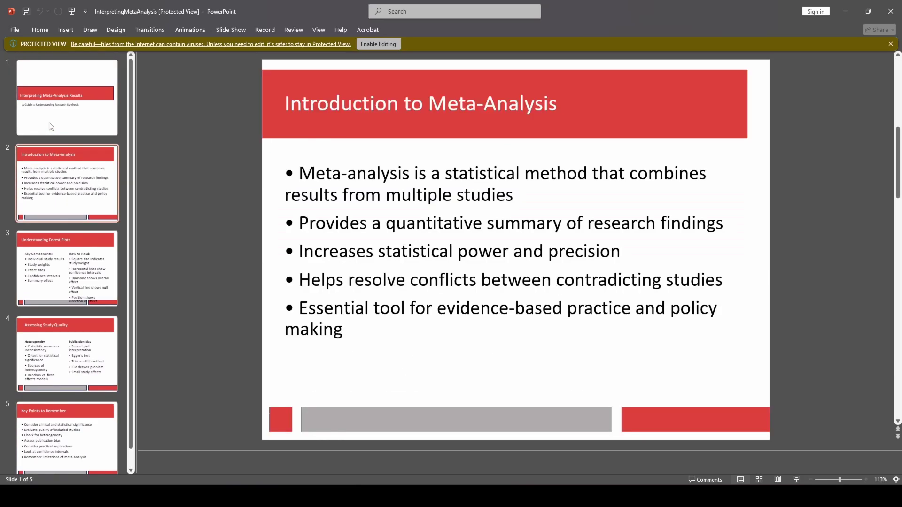
key(Down)
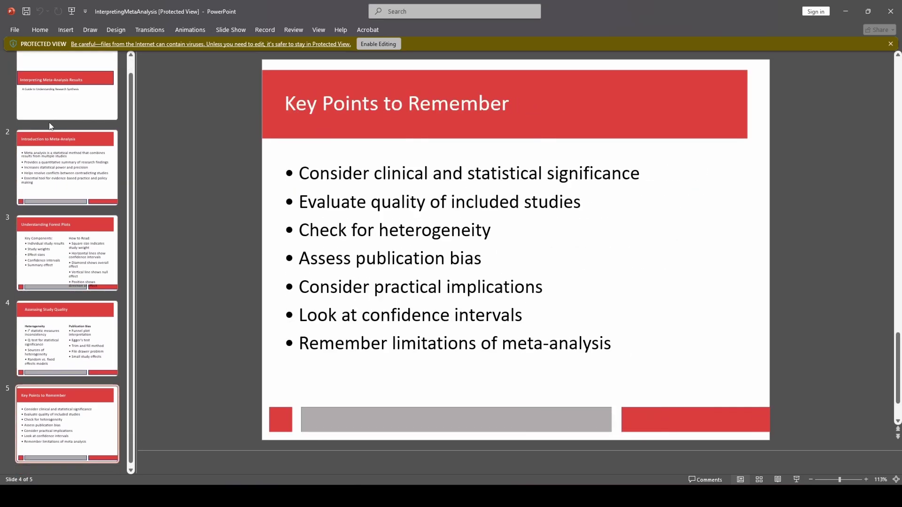
key(Up)
key(Up)
key(Up)
key(Up)
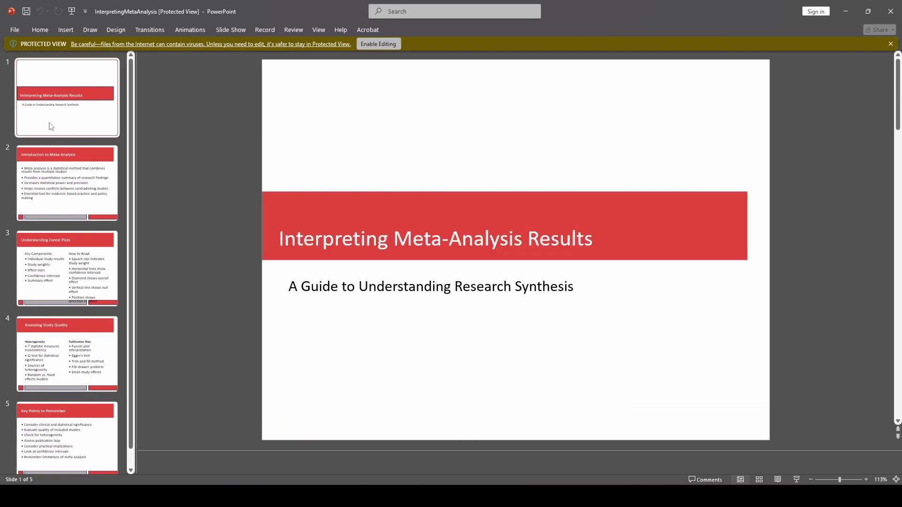
- Review the presentation slide by slide from Introduction to Meta-Analysis to Key Points to Remember, revisit the introduction, and close PowerPoint
key(Down)
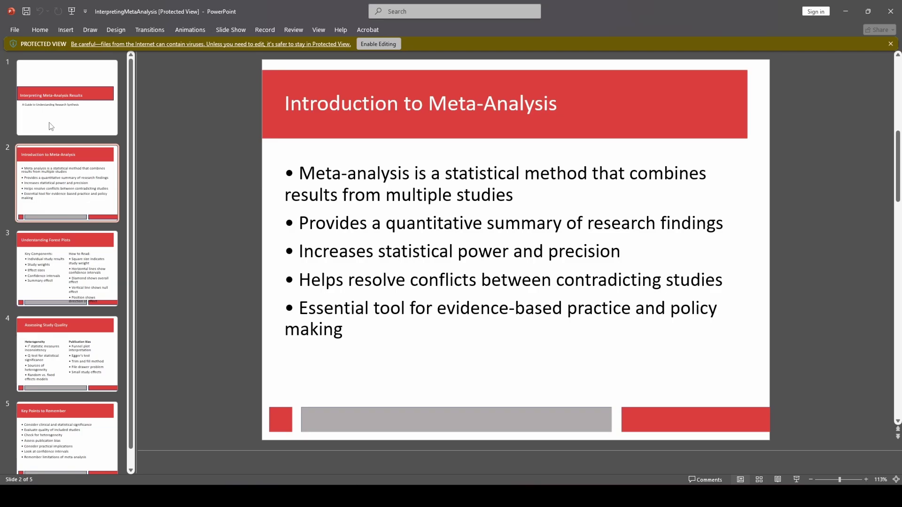
key(Down)
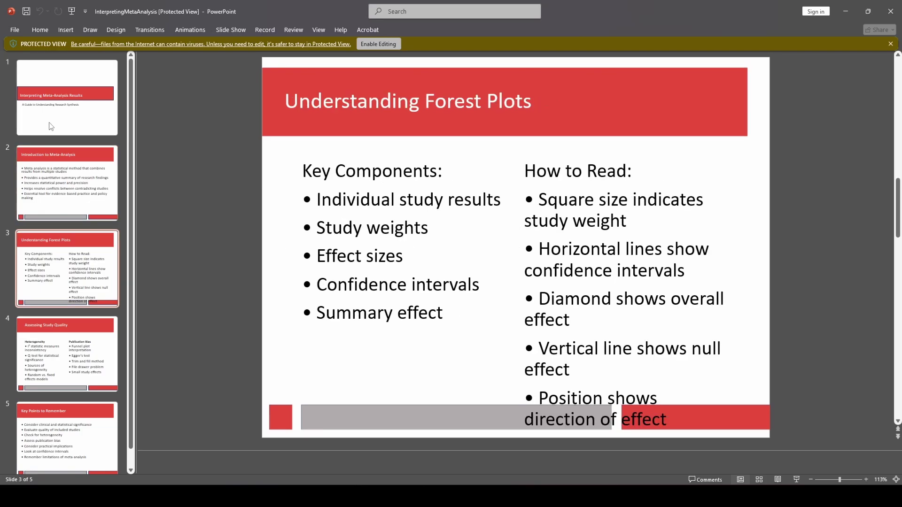
key(Down)
key(Down)
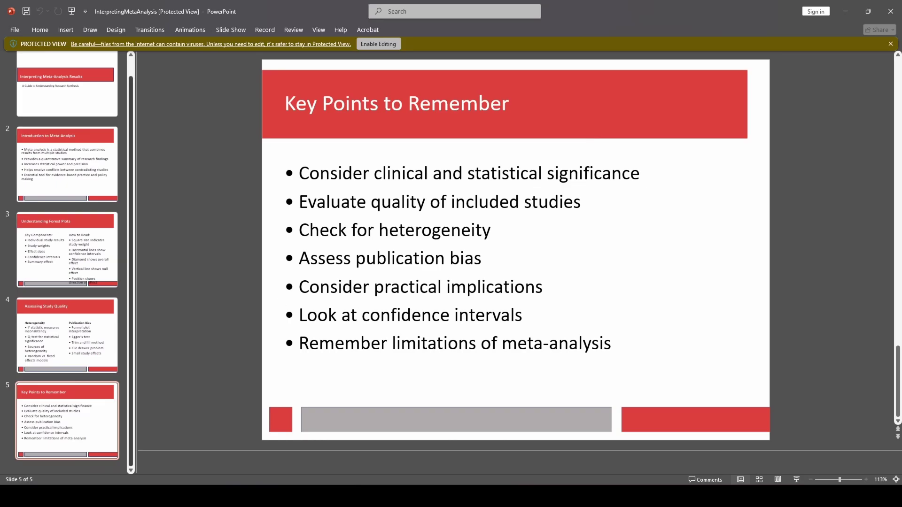
click(60, 310)
click(61, 141)
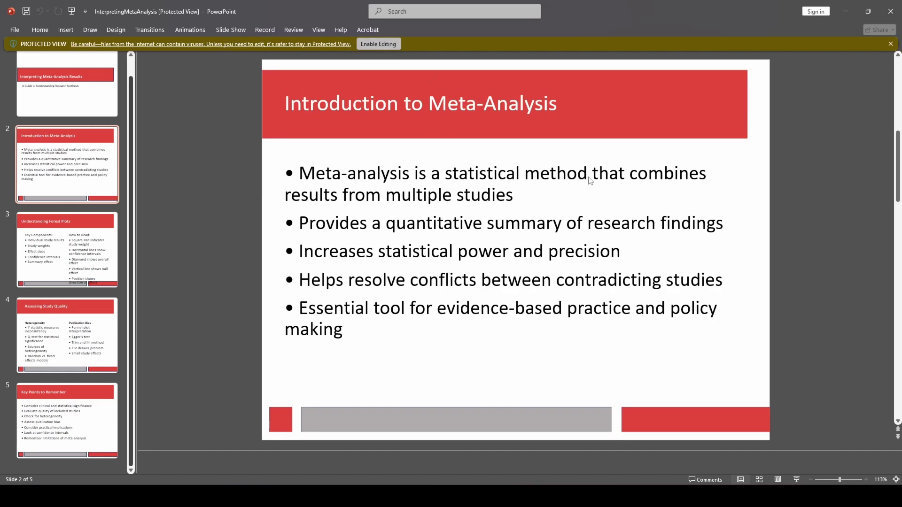
click(890, 11)
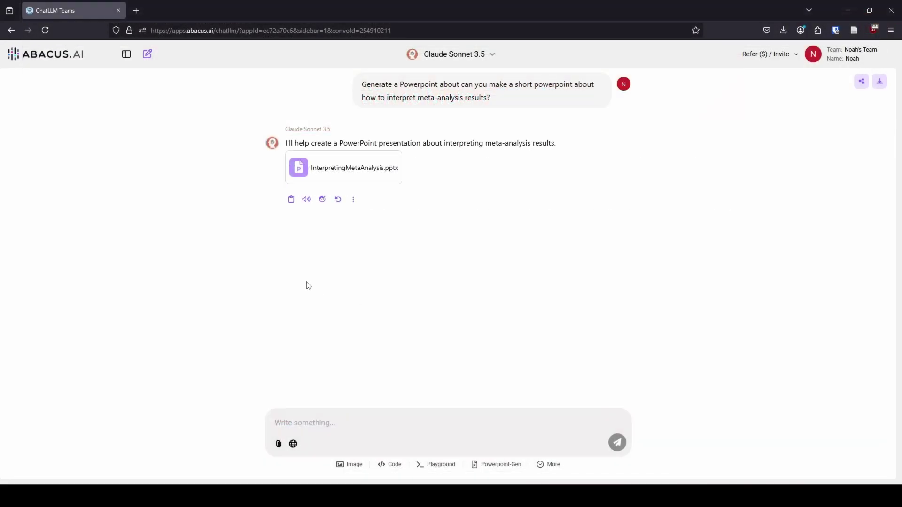
- Look through the additional chat tools, from Screenshot and Video-Gen to Scrape URL and Doc-Gen
click(549, 465)
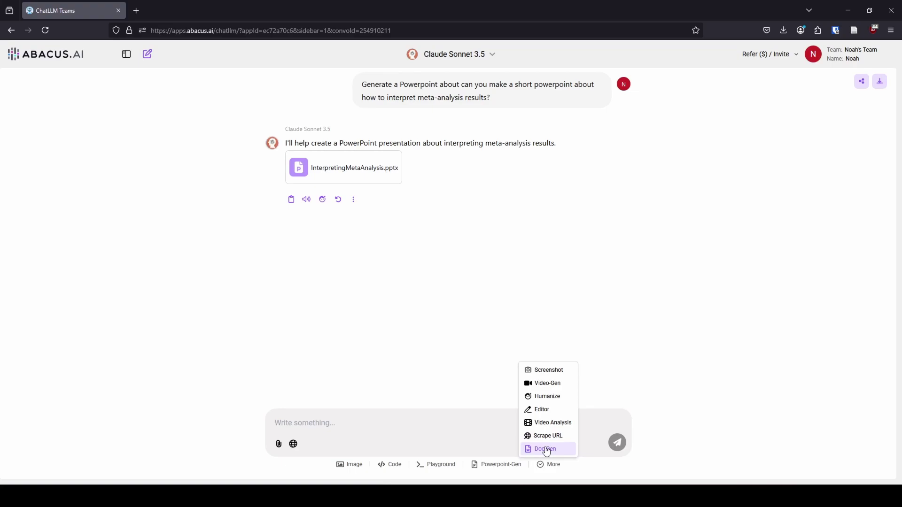
click(465, 362)
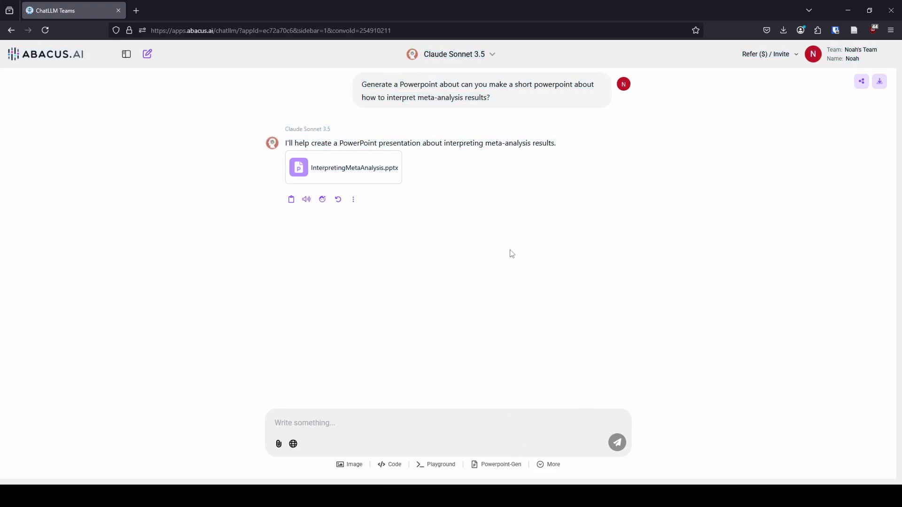
click(557, 466)
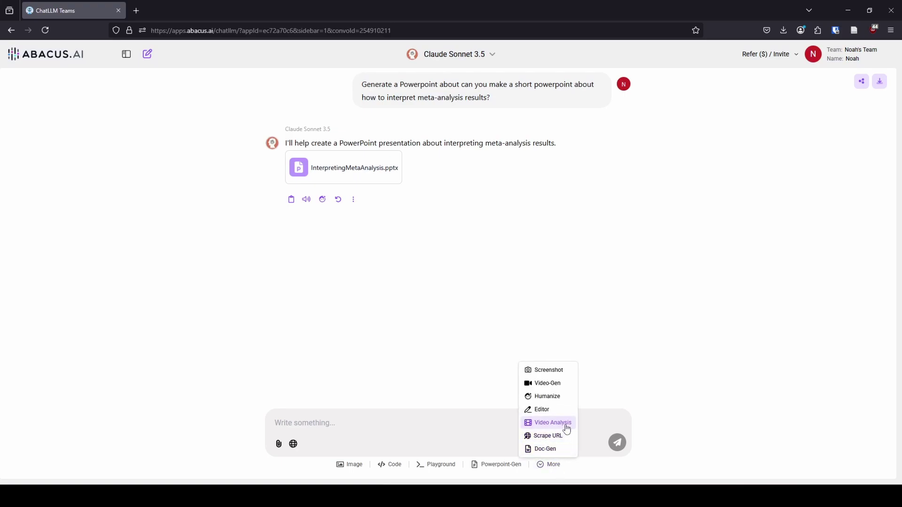
click(720, 345)
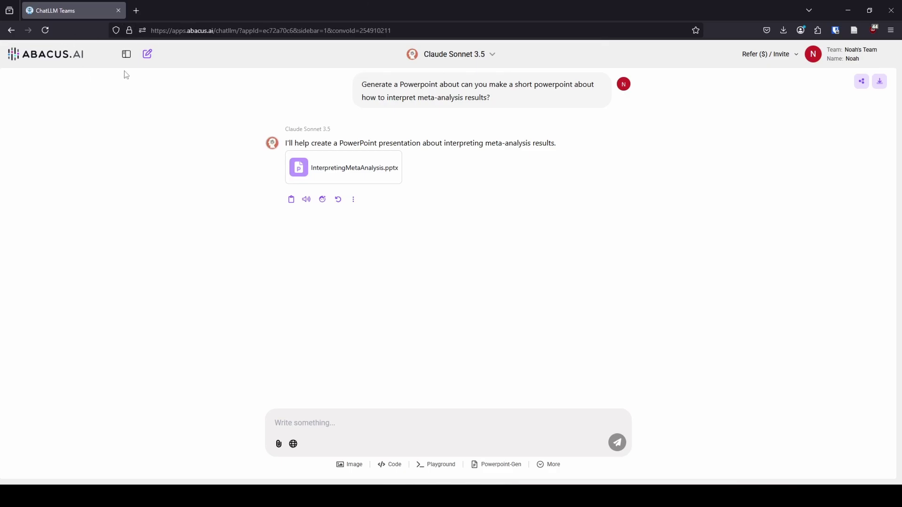
- Show the sidebar with the chat history and tools, and open the CodeLLM download options
click(126, 54)
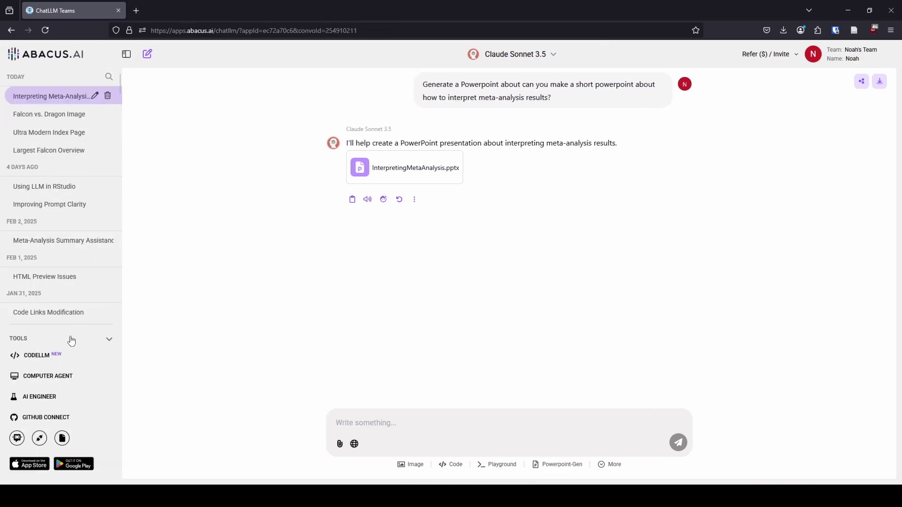
click(51, 361)
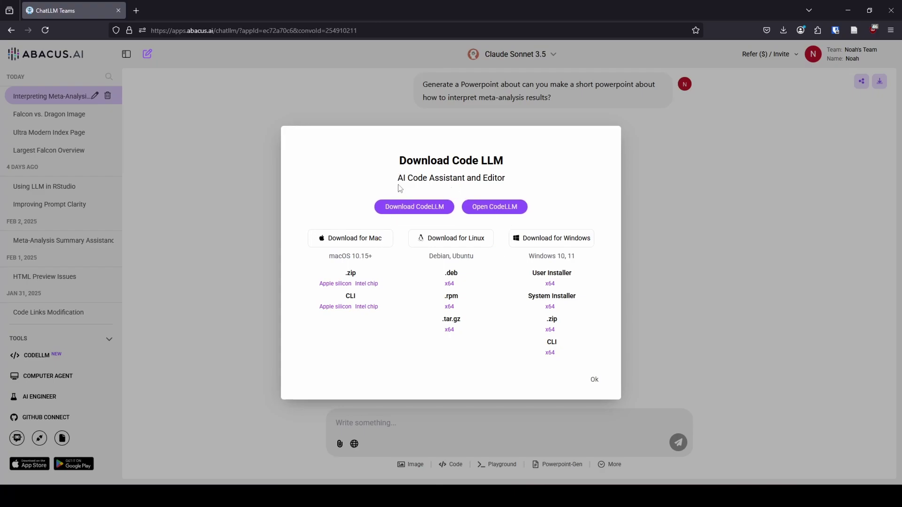
- Dismiss the CodeLLM download options, look at the Computer Agent start page, and close it again
click(595, 380)
click(54, 379)
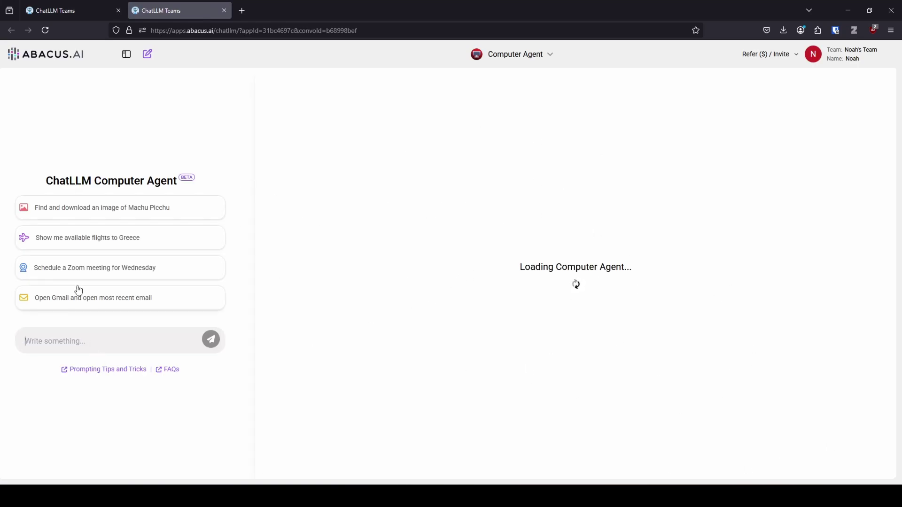
click(91, 331)
click(225, 11)
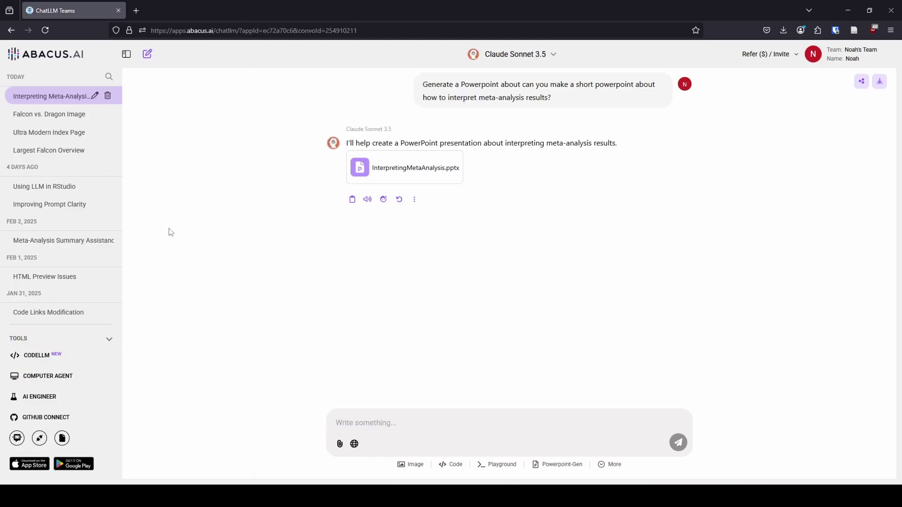
- View the AI Engineer page, and switch from it back to Claude Sonnet 3.5 after browsing the available models
click(39, 397)
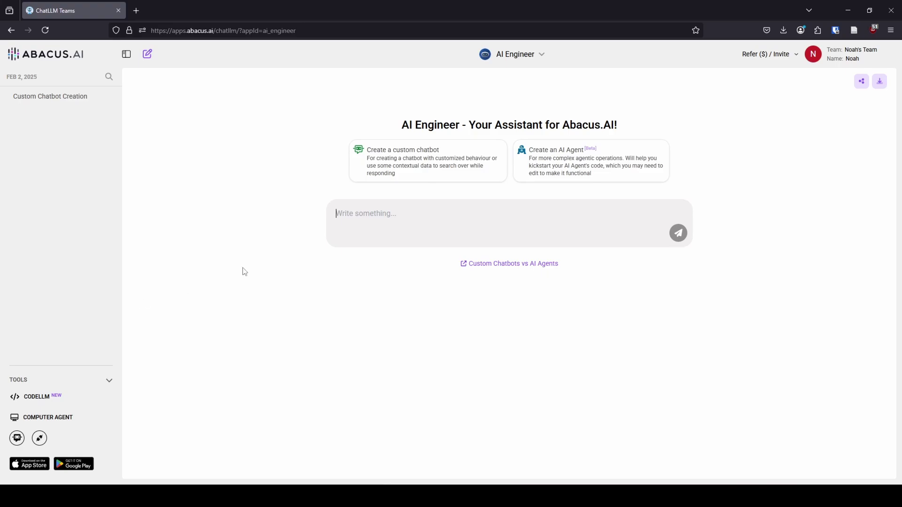
click(533, 55)
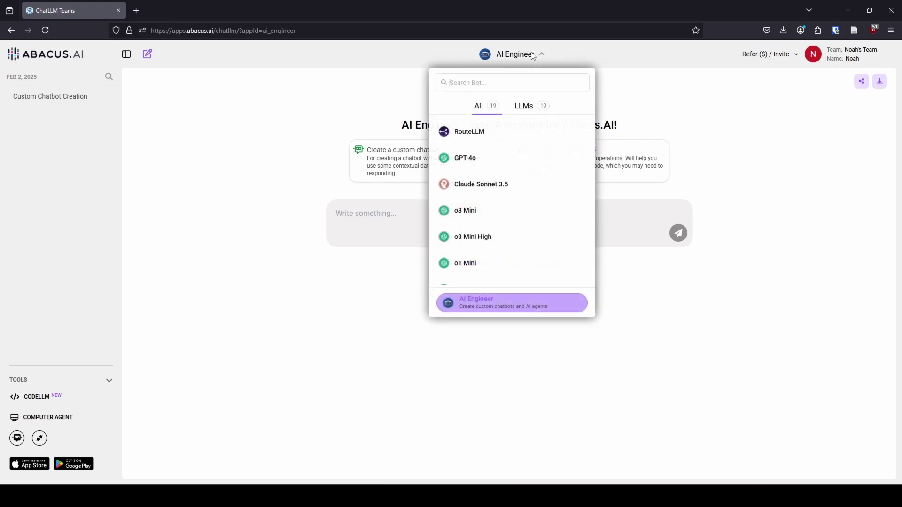
scroll(503, 279, down, 7)
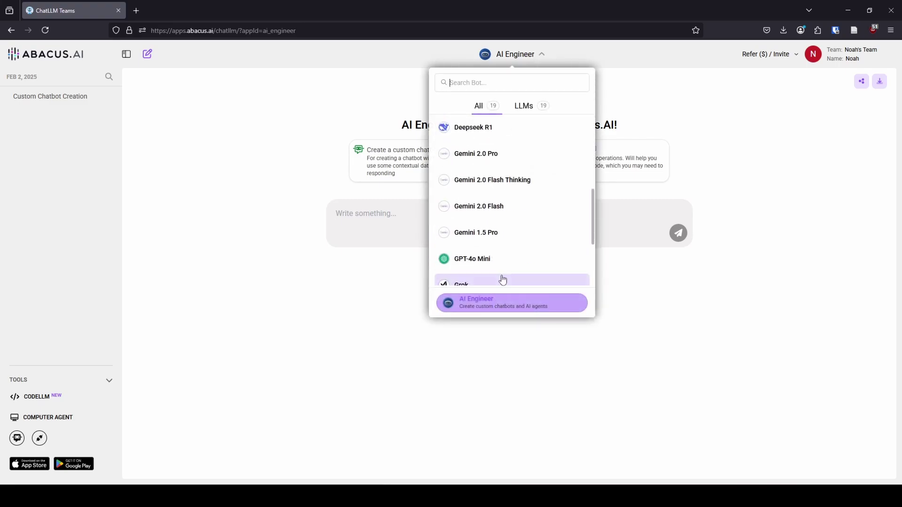
scroll(505, 253, up, 7)
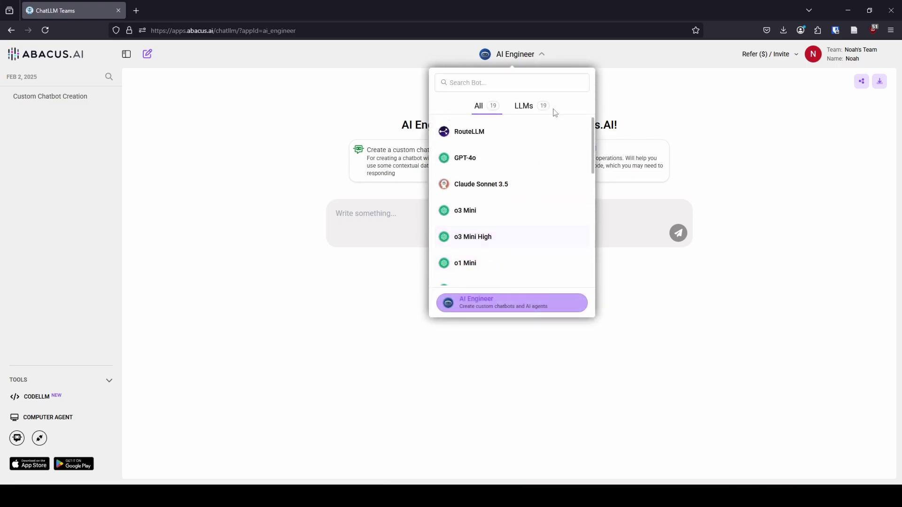
click(535, 185)
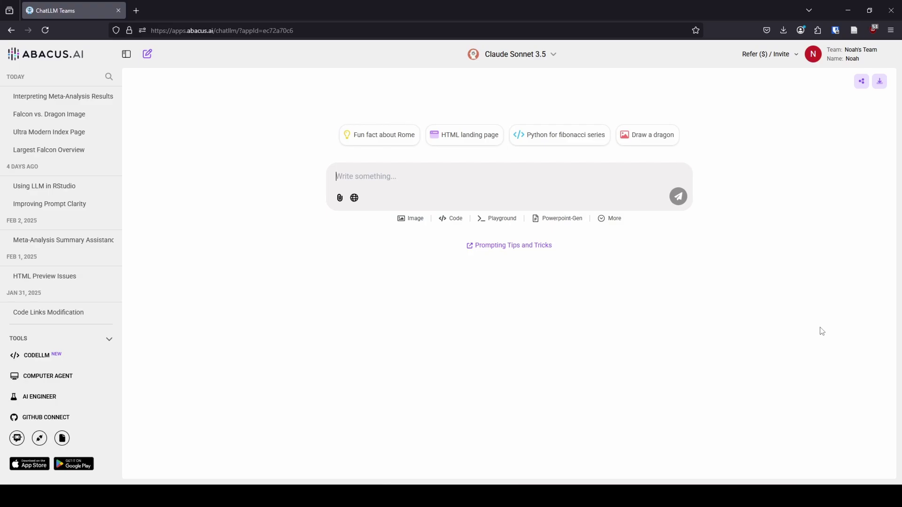
- Check the account's Profile & Billing page and the reward offer on the Referrals page, and return to the ChatLLM start page
click(841, 59)
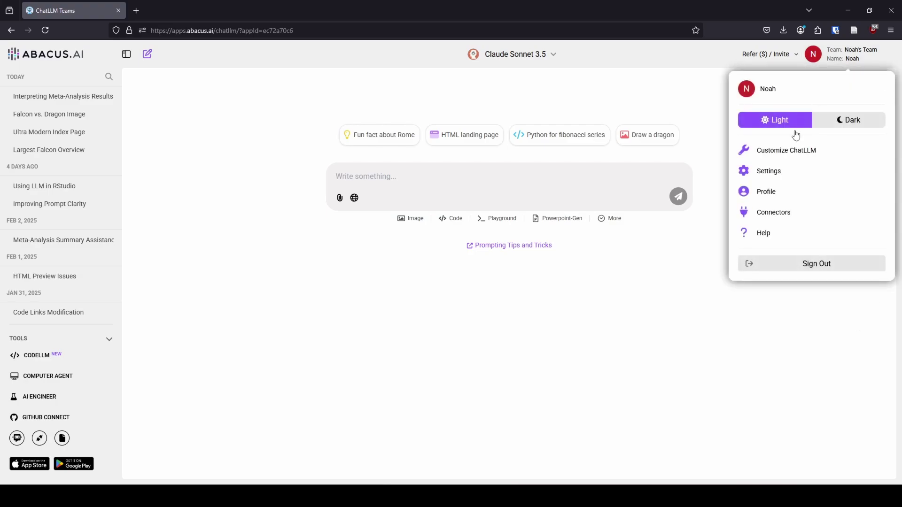
click(768, 193)
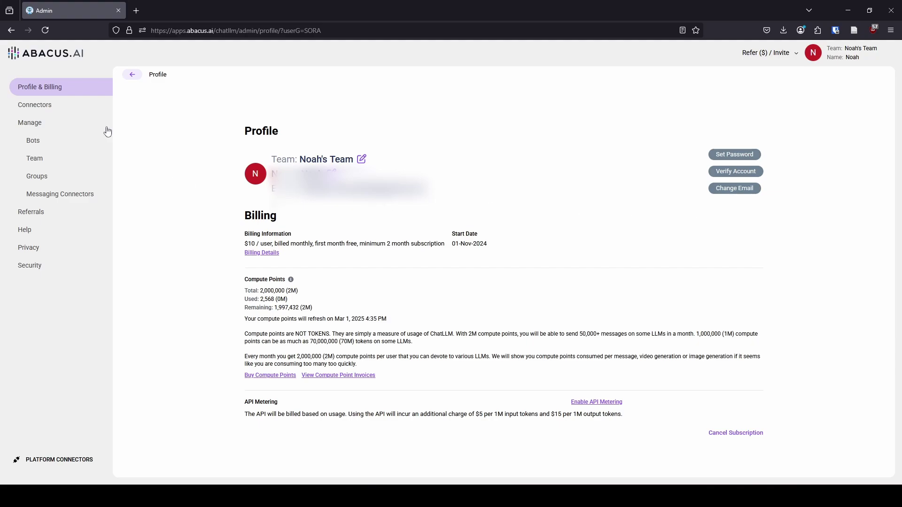
click(46, 210)
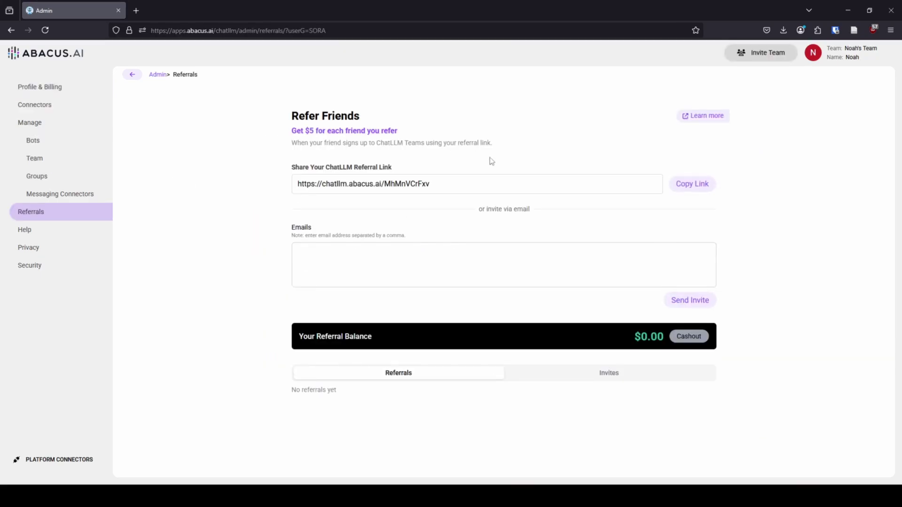
drag(285, 136, 425, 133)
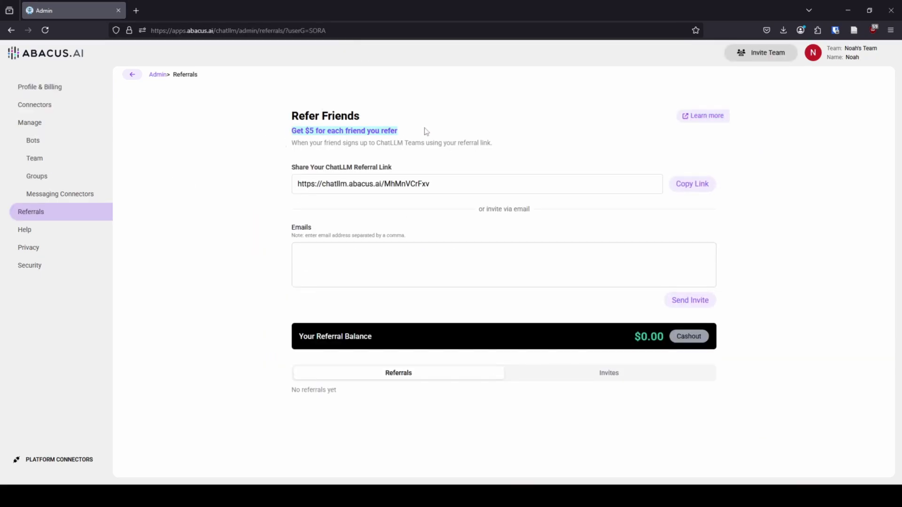
click(227, 169)
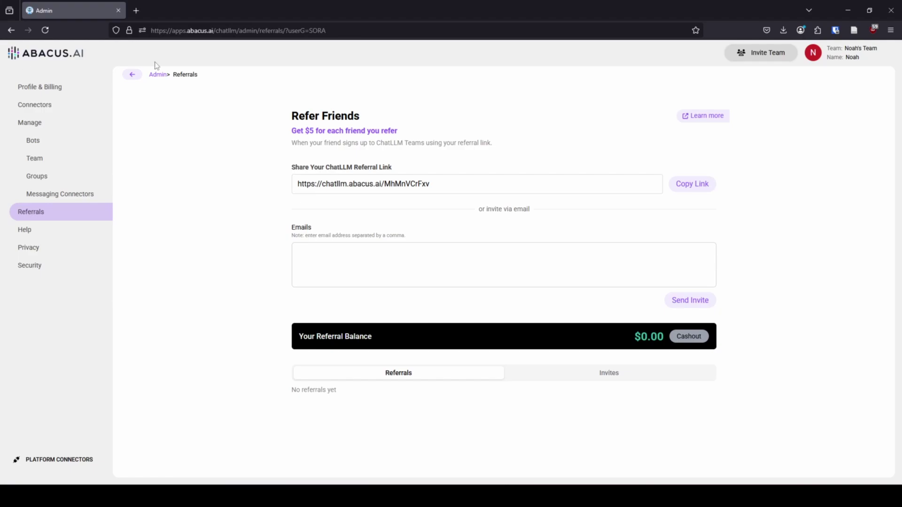
click(79, 54)
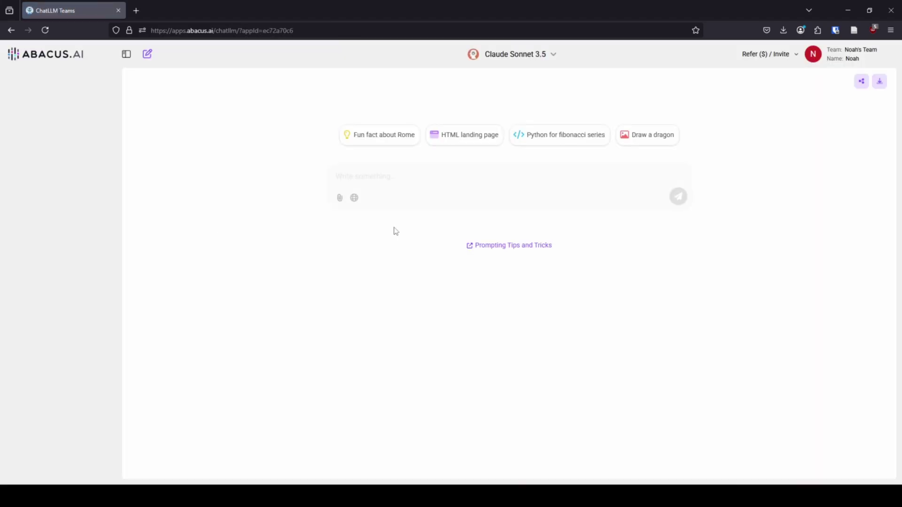